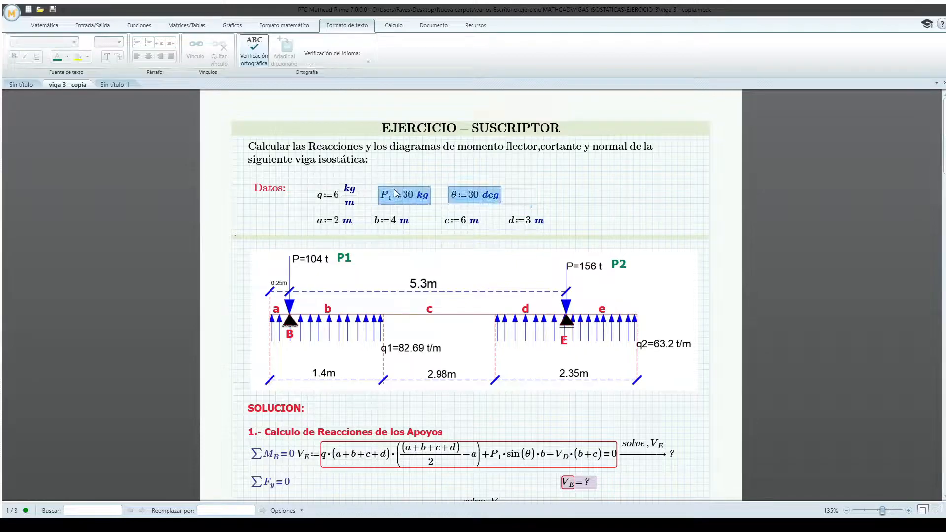
Step: Duplicate the distributed load q in the data row and rename the two definitions q1 and q2
{"action": "left_click", "coordinate": [350, 204]}
{"action": "left_click", "coordinate": [361, 209]}
{"action": "key", "text": "ctrl+c"}
{"action": "left_click", "coordinate": [374, 198]}
{"action": "key", "text": "ctrl+v"}
{"action": "left_click", "coordinate": [319, 198]}
{"action": "type", "text": ".1"}
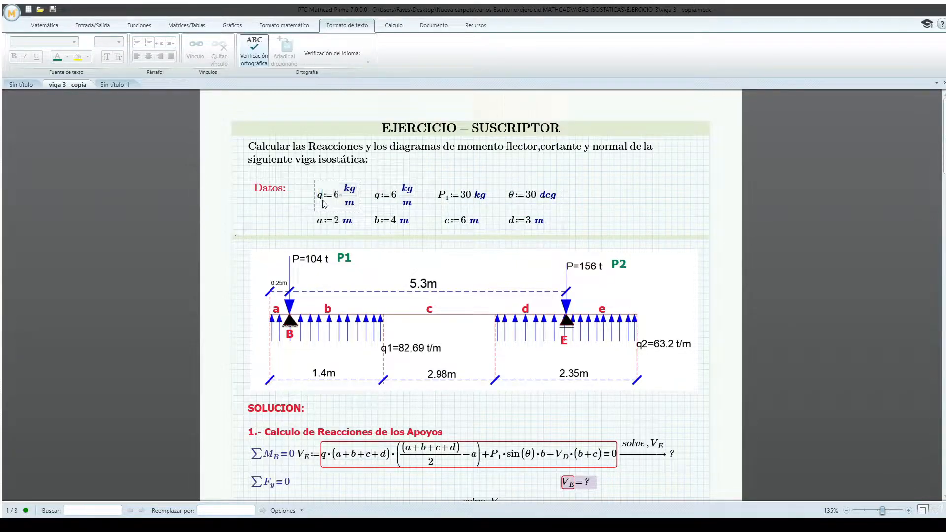
{"action": "left_click", "coordinate": [380, 186]}
{"action": "type", "text": ".2"}
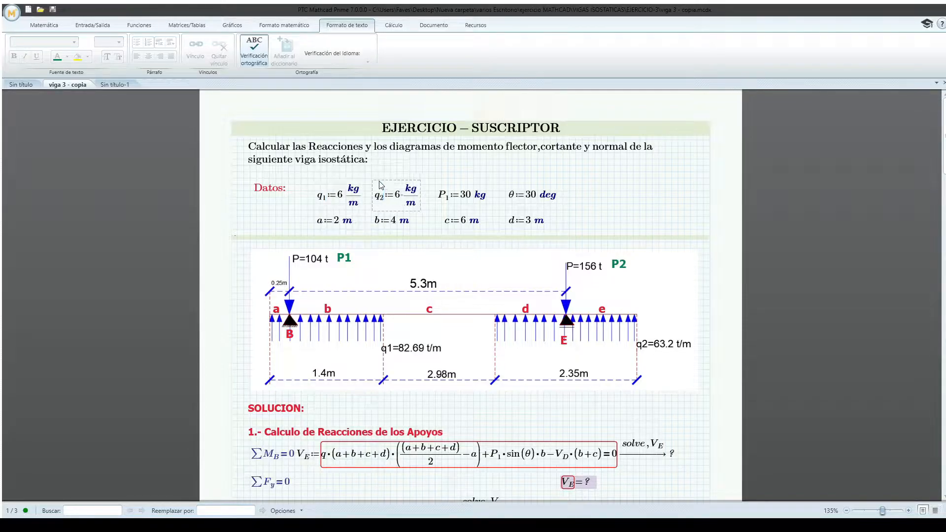
Step: Replace the θ definition with a copy of P1 named P2, and realign the c and d definitions beneath
{"action": "left_click", "coordinate": [525, 194]}
{"action": "left_click", "coordinate": [552, 203]}
{"action": "key", "text": "Delete"}
{"action": "left_click", "coordinate": [461, 201]}
{"action": "left_click", "coordinate": [467, 203]}
{"action": "left_click", "coordinate": [499, 204]}
{"action": "key", "text": "ctrl+v"}
{"action": "left_click_drag", "start_coordinate": [566, 218], "coordinate": [458, 233]}
{"action": "key", "text": "Left"}
Step: Duplicate the length definition d beside itself and rename the copy e
{"action": "left_click", "coordinate": [520, 223]}
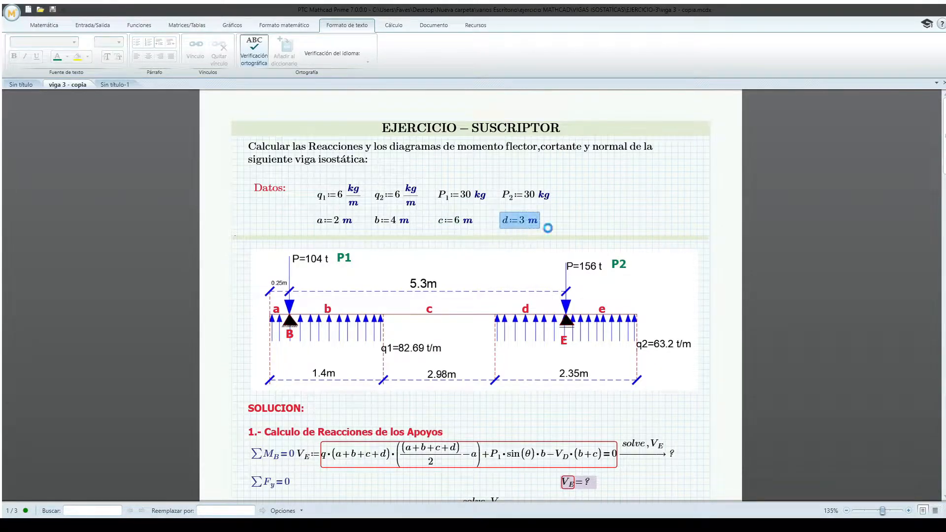
{"action": "key", "text": "ctrl+c"}
{"action": "left_click", "coordinate": [557, 223]}
{"action": "key", "text": "ctrl+v"}
{"action": "left_click", "coordinate": [564, 221]}
{"action": "key", "text": "BackSpace"}
{"action": "type", "text": "e"}
{"action": "left_click", "coordinate": [627, 223]}
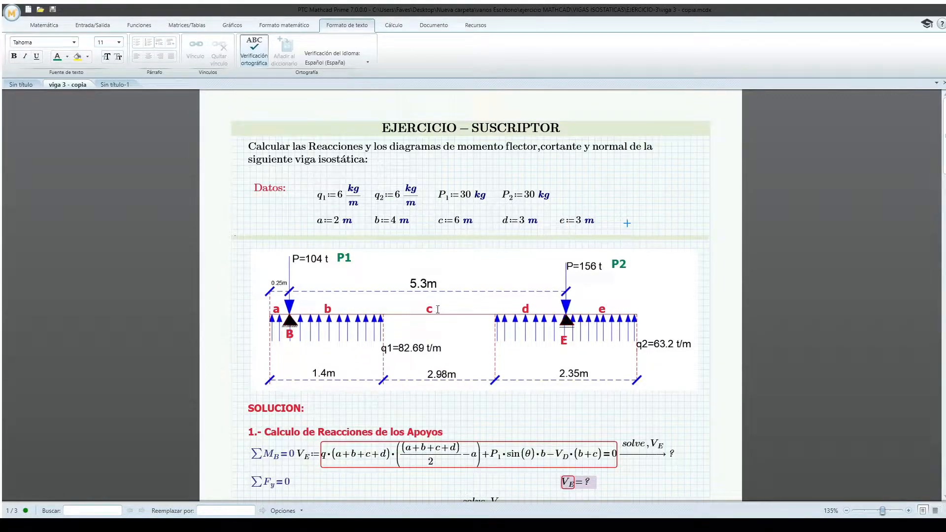
Step: Place the V_E equation on its own line below the ΣM_B=0 label
{"action": "scroll", "coordinate": [569, 310], "scroll_direction": "down", "scroll_amount": 4}
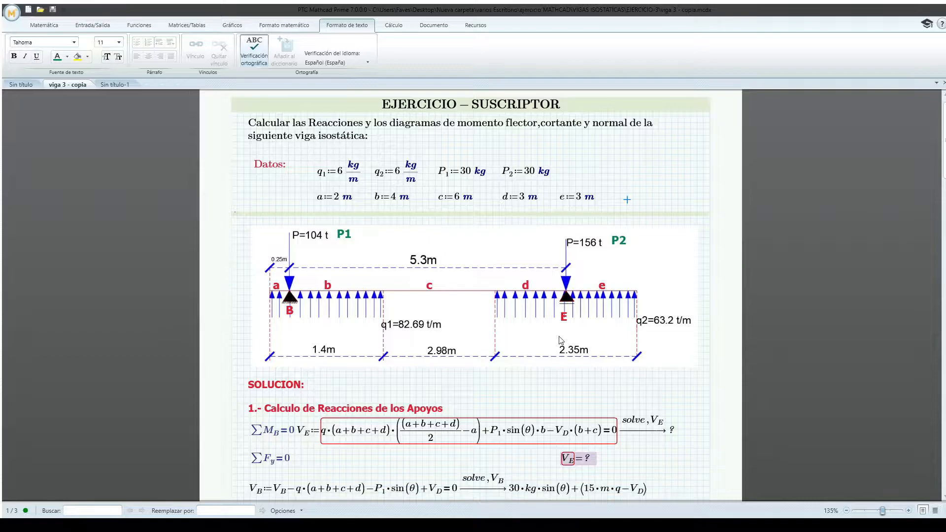
{"action": "left_click", "coordinate": [297, 364]}
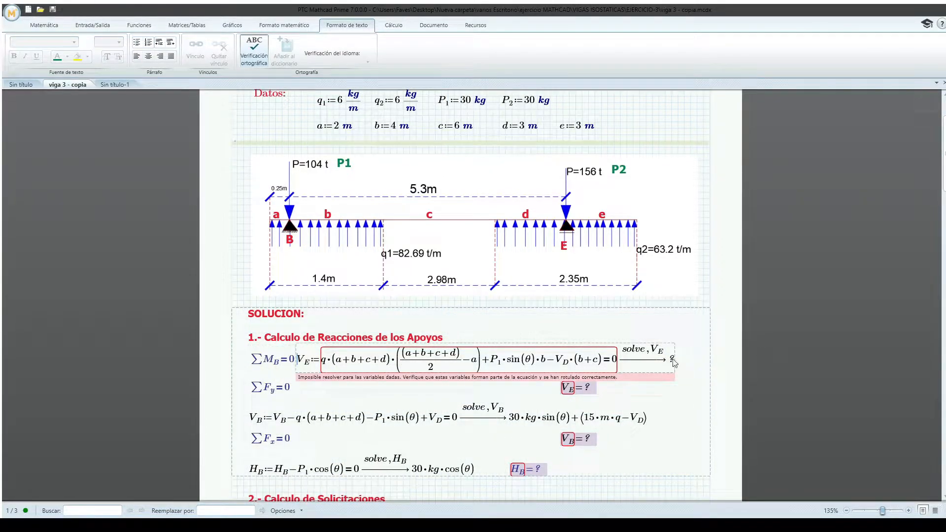
{"action": "left_click", "coordinate": [297, 371]}
{"action": "key", "text": "Return"}
{"action": "key", "text": "Tab"}
{"action": "key", "text": "BackSpace"}
{"action": "key", "text": "BackSpace"}
Step: Change the first load term of the V_E equation to −q1·(a+b)·((a+b)/2−a)
{"action": "left_click", "coordinate": [258, 387]}
{"action": "left_click", "coordinate": [274, 394]}
{"action": "type", "text": "-"}
{"action": "left_click", "coordinate": [287, 393]}
{"action": "type", "text": ".1"}
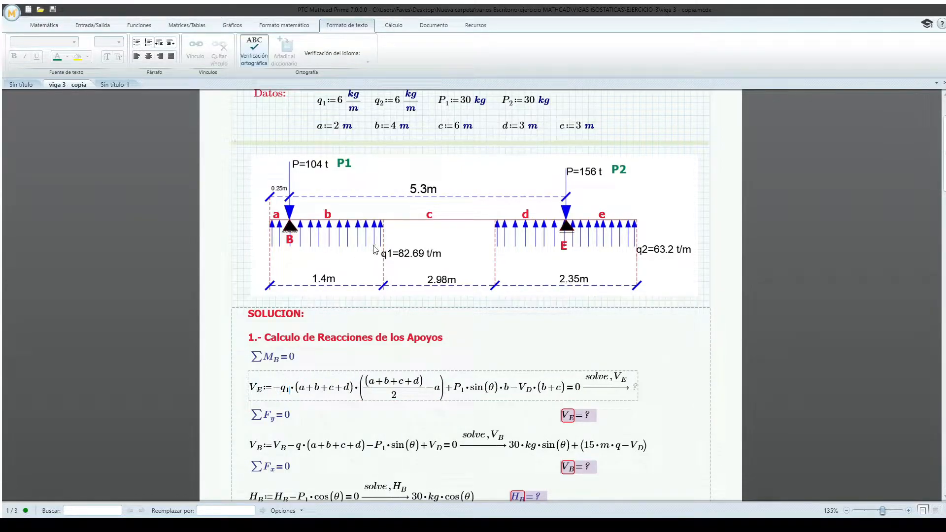
{"action": "left_click", "coordinate": [349, 393]}
{"action": "key", "text": "BackSpace"}
{"action": "key", "text": "BackSpace"}
{"action": "key", "text": "BackSpace"}
{"action": "key", "text": "BackSpace"}
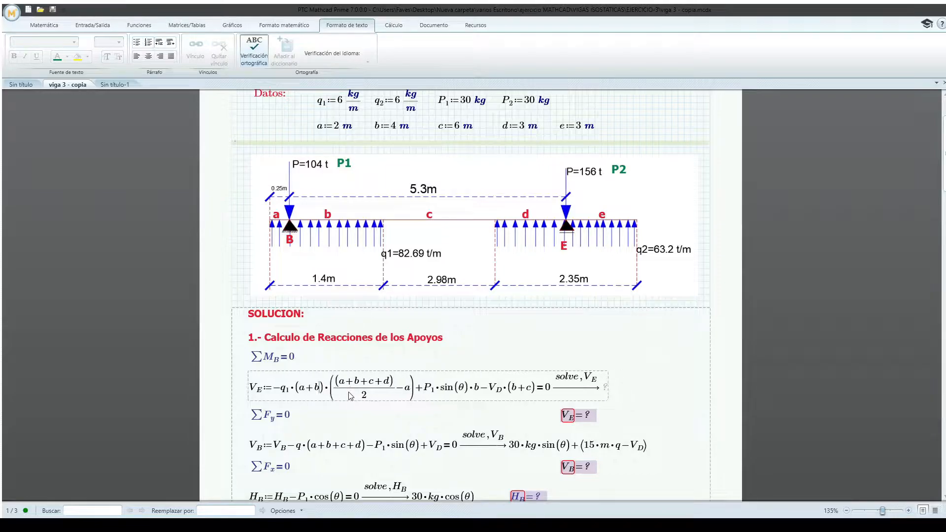
{"action": "key", "text": "BackSpace"}
{"action": "key", "text": "BackSpace"}
{"action": "key", "text": "BackSpace"}
{"action": "key", "text": "BackSpace"}
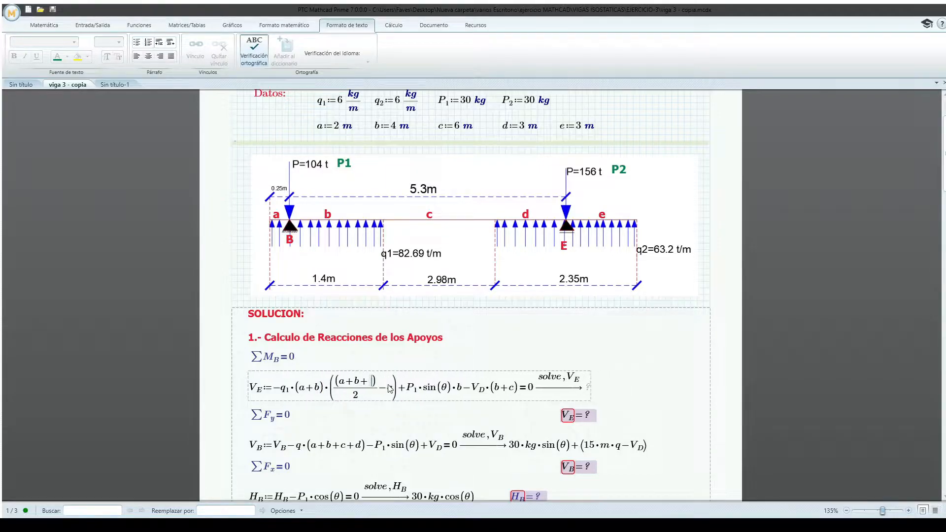
{"action": "type", "text": "+"}
Step: Change the point load term of the V_E equation to P2·(b+c+d), removing sin(θ)
{"action": "left_click", "coordinate": [405, 390]}
{"action": "key", "text": "BackSpace"}
{"action": "type", "text": "2"}
{"action": "left_click", "coordinate": [448, 391]}
{"action": "key", "text": "BackSpace"}
{"action": "key", "text": "BackSpace"}
{"action": "key", "text": "BackSpace"}
{"action": "key", "text": "BackSpace"}
{"action": "key", "text": "BackSpace"}
{"action": "key", "text": "BackSpace"}
{"action": "key", "text": "BackSpace"}
{"action": "key", "text": "BackSpace"}
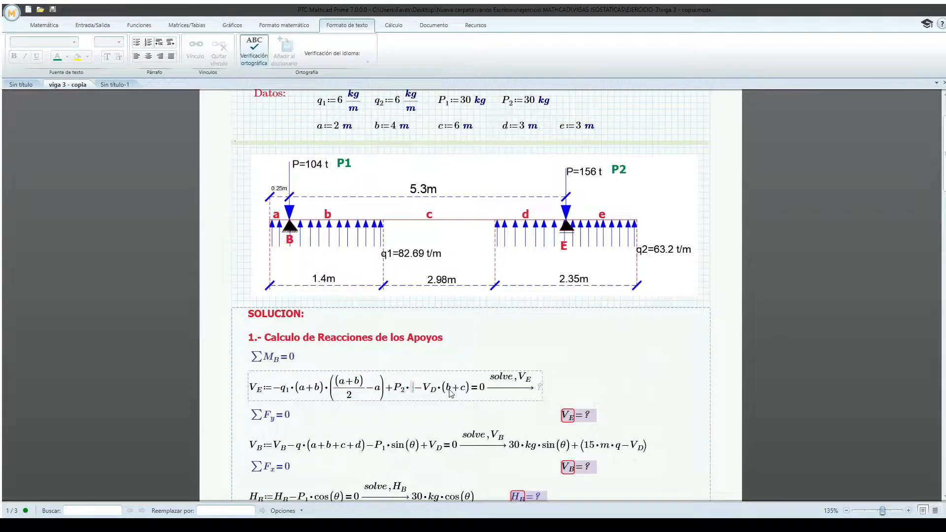
{"action": "type", "text": "(b+c"}
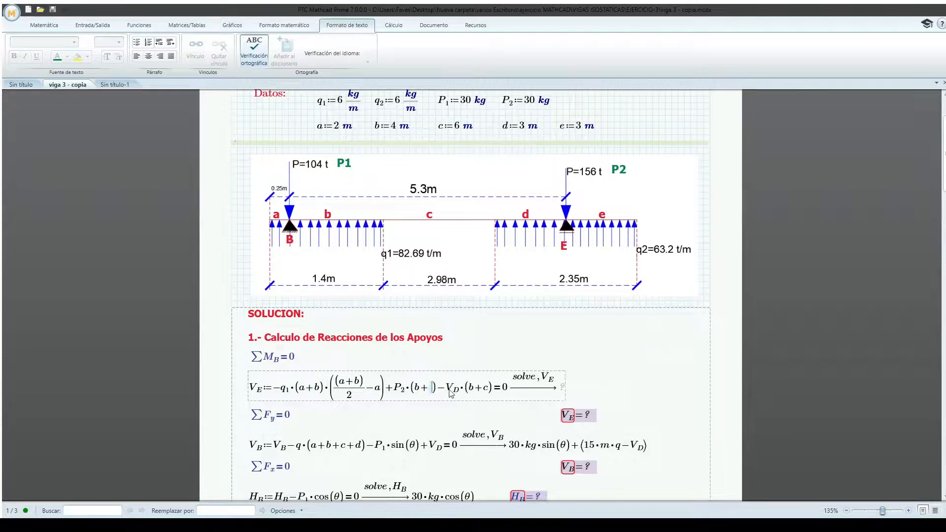
{"action": "type", "text": "+d"}
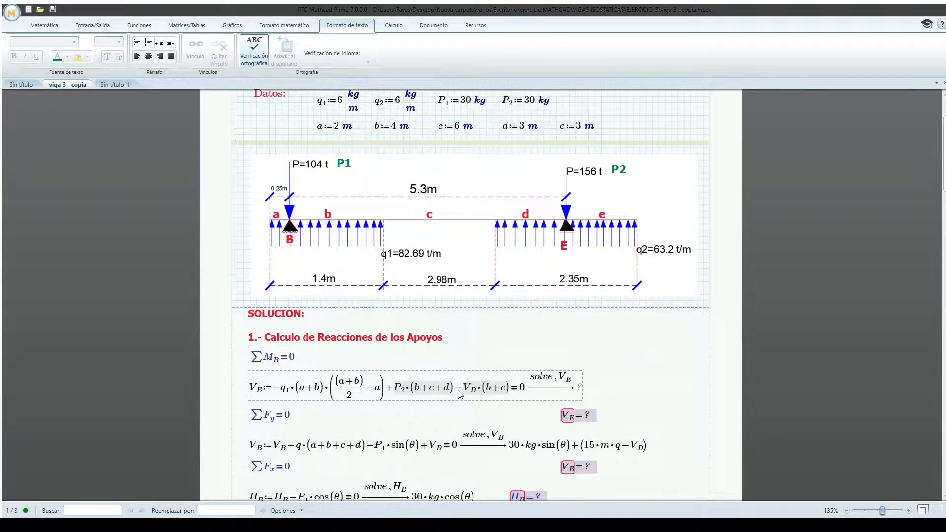
Step: Change the reaction term of the V_E equation to +V_E·(b+c+d)
{"action": "key", "text": "BackSpace"}
{"action": "type", "text": "E"}
{"action": "left_click", "coordinate": [507, 389]}
{"action": "type", "text": "+d"}
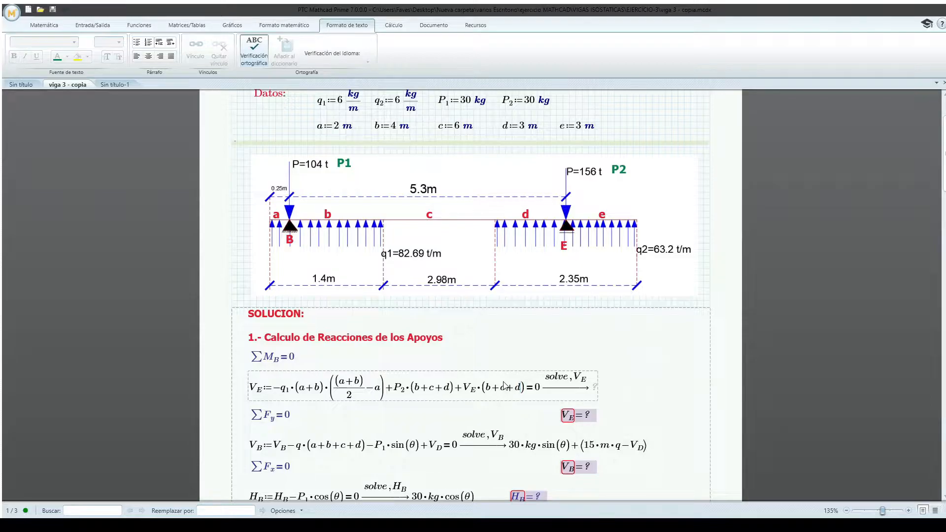
Step: Append −q2·(d+e) to the V_E equation, multiplied by a parenthesized fraction with numerator d+e
{"action": "left_click", "coordinate": [525, 390]}
{"action": "type", "text": "-q.2*("}
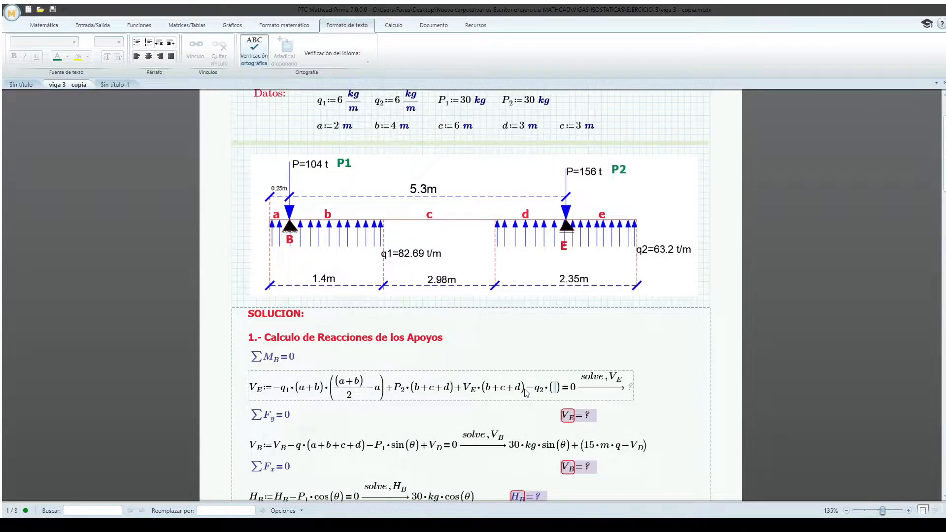
{"action": "type", "text": "d+"}
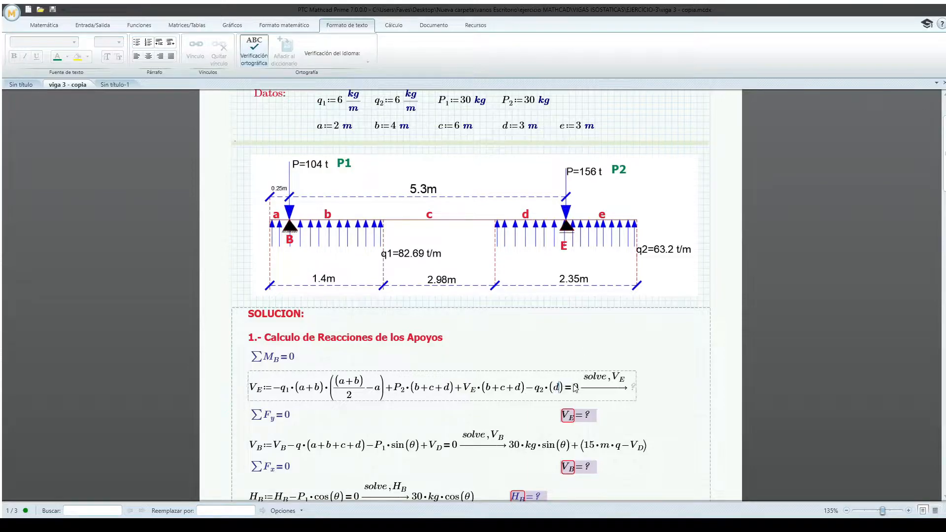
{"action": "type", "text": "e"}
{"action": "type", "text": ")*"}
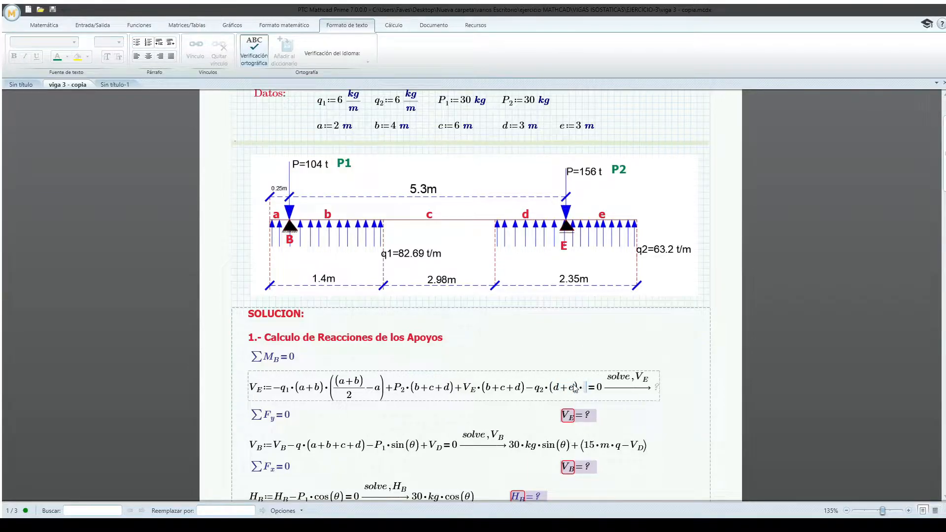
{"action": "type", "text": "("}
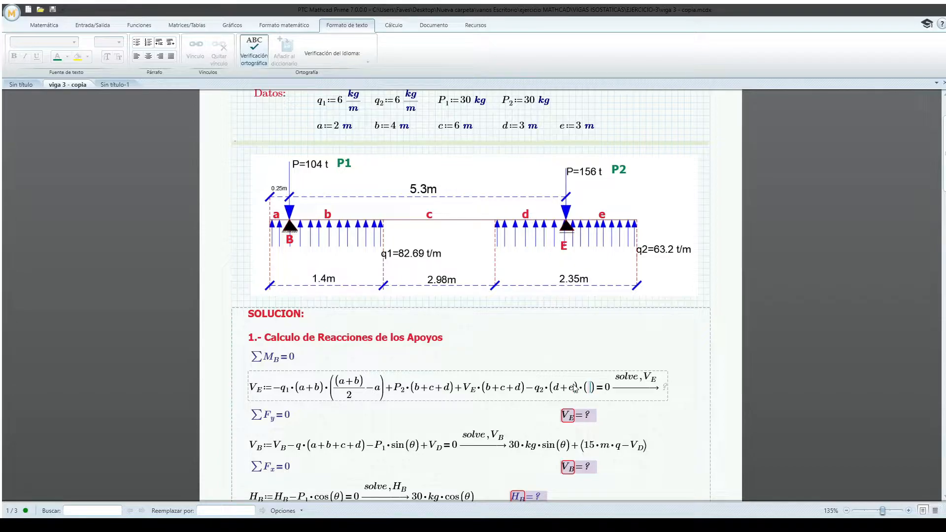
{"action": "type", "text": "/"}
{"action": "type", "text": "d+e)/"}
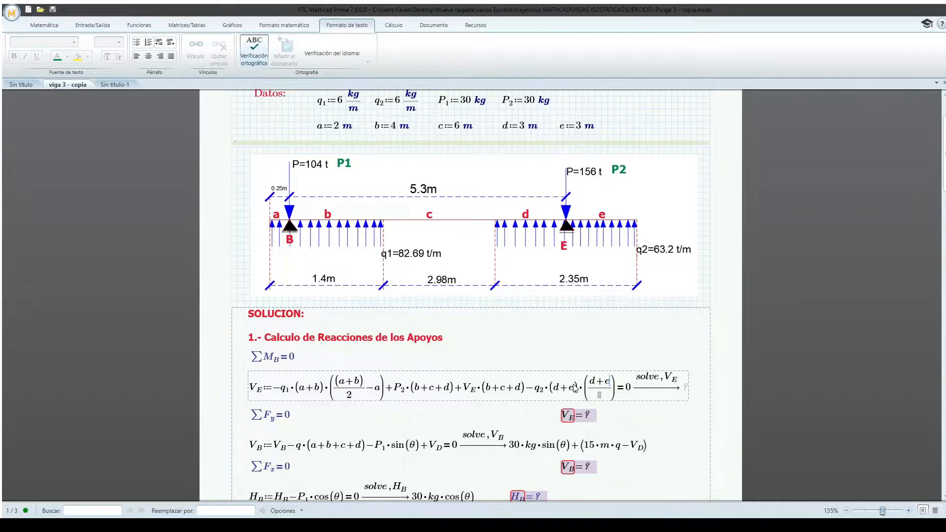
Step: Set the new fraction's denominator to 2, add b+c inside its parentheses, and evaluate the V_E equation
{"action": "left_click", "coordinate": [602, 395]}
{"action": "key", "text": "Down"}
{"action": "left_click", "coordinate": [600, 396]}
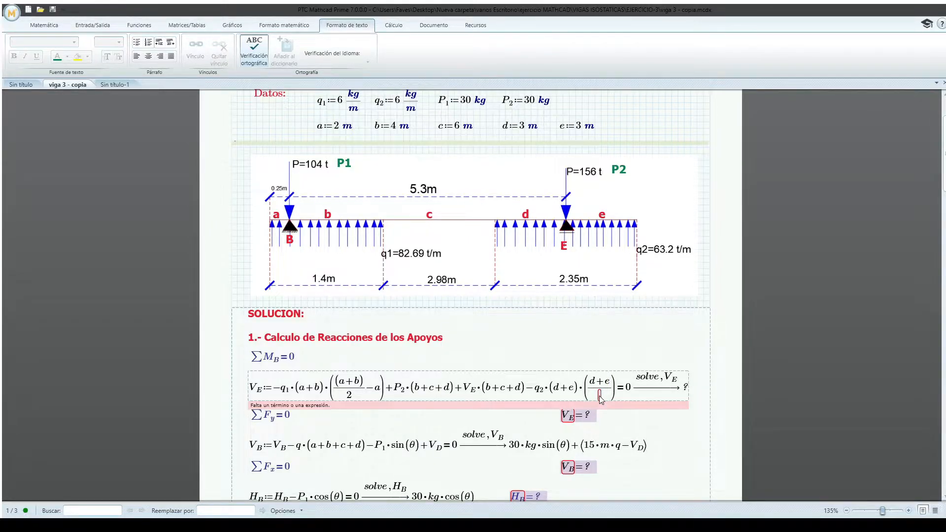
{"action": "left_click", "coordinate": [601, 398]}
{"action": "type", "text": "2"}
{"action": "left_click", "coordinate": [598, 396]}
{"action": "type", "text": "2"}
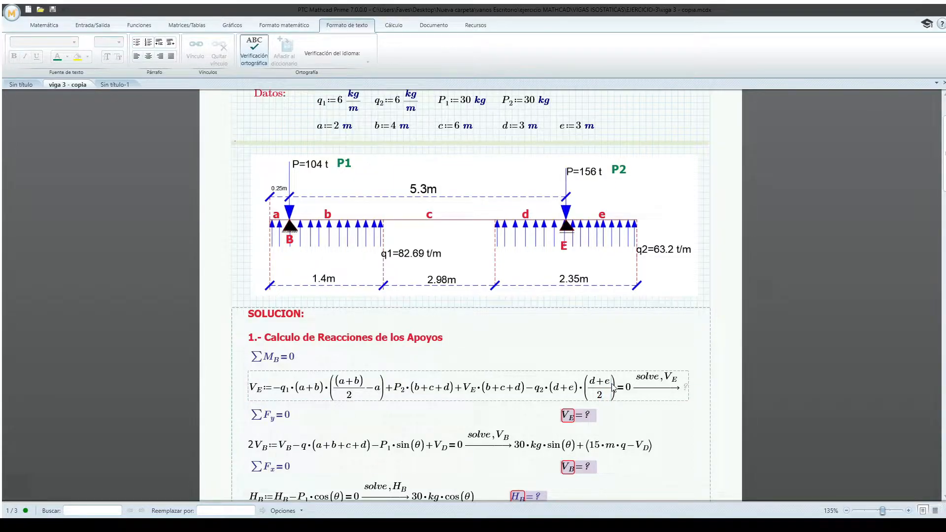
{"action": "left_click", "coordinate": [613, 387]}
{"action": "type", "text": "+b+c"}
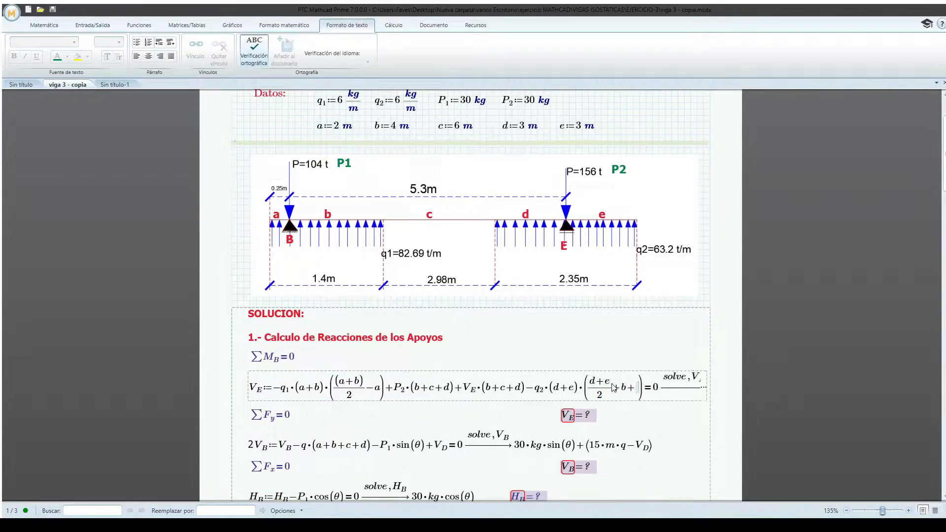
{"action": "left_click", "coordinate": [678, 449]}
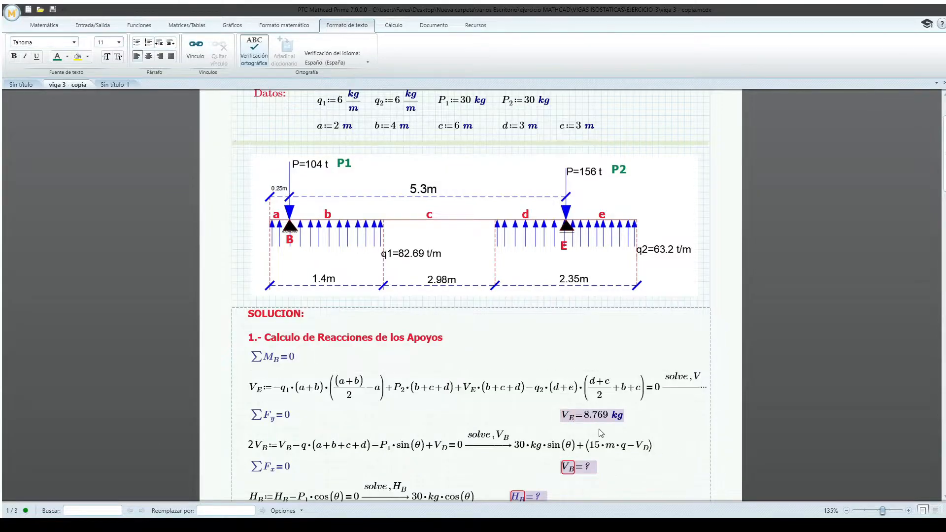
Step: Remove the stray 2 before the V_B equation and make its V_B term negative
{"action": "scroll", "coordinate": [679, 449], "scroll_direction": "down", "scroll_amount": 2}
{"action": "left_click", "coordinate": [253, 398]}
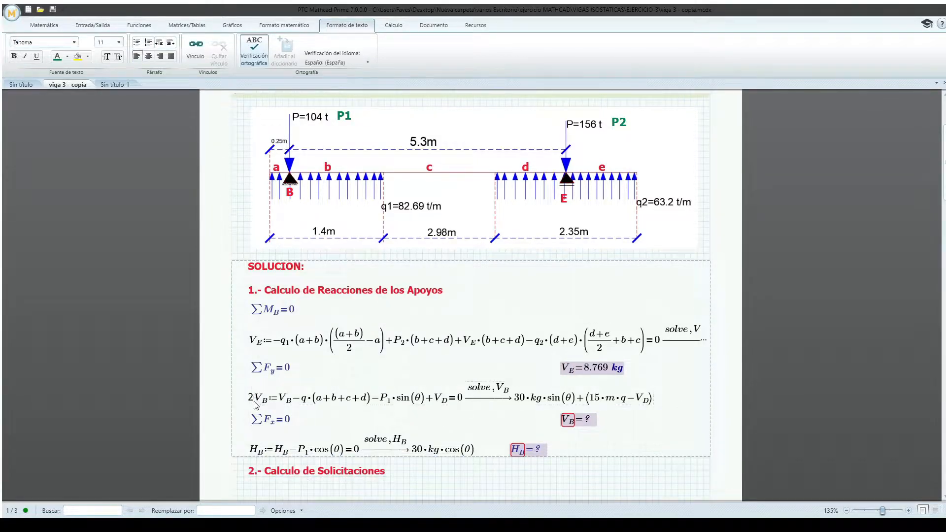
{"action": "key", "text": "BackSpace"}
{"action": "key", "text": "Right"}
{"action": "key", "text": "Right"}
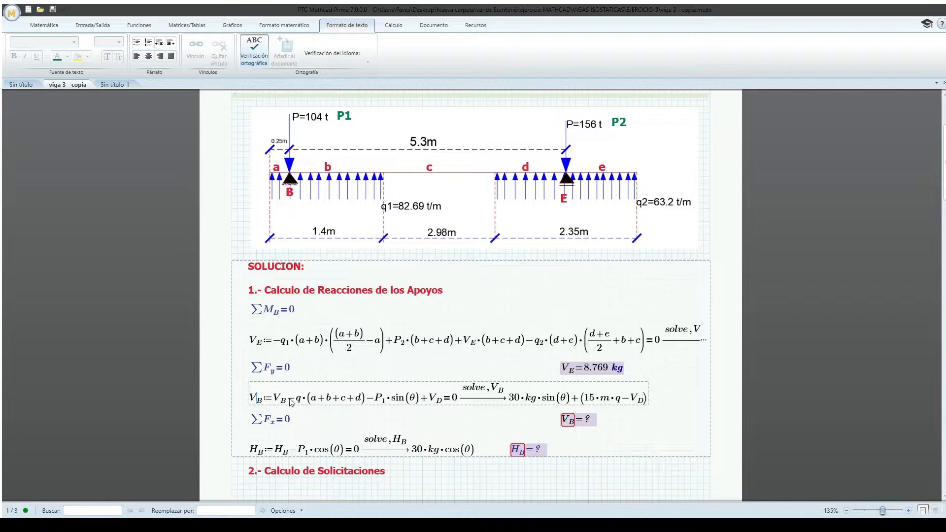
{"action": "left_click", "coordinate": [285, 402]}
{"action": "type", "text": "-"}
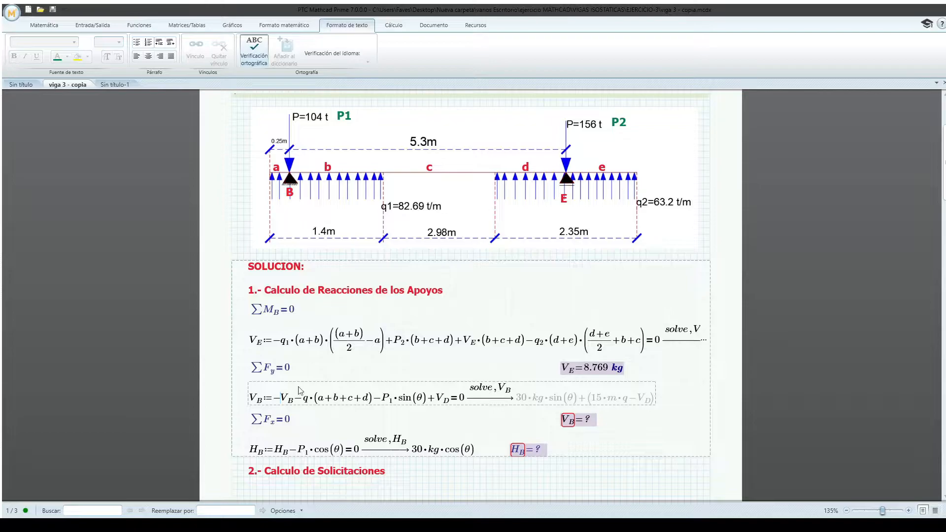
Step: Change the distributed load term of the V_B equation to +q1·(a+b)
{"action": "left_click", "coordinate": [304, 401]}
{"action": "key", "text": "BackSpace"}
{"action": "type", "text": "+"}
{"action": "key", "text": "ctrl+minus"}
{"action": "type", "text": "1"}
{"action": "left_click", "coordinate": [373, 401]}
{"action": "key", "text": "BackSpace"}
{"action": "key", "text": "BackSpace"}
{"action": "key", "text": "BackSpace"}
{"action": "key", "text": "BackSpace"}
Step: Remove the sin(θ) factor from the P1 term of the V_B equation
{"action": "left_click", "coordinate": [400, 404]}
{"action": "key", "text": "BackSpace"}
{"action": "key", "text": "BackSpace"}
{"action": "key", "text": "BackSpace"}
{"action": "key", "text": "BackSpace"}
{"action": "key", "text": "BackSpace"}
{"action": "key", "text": "BackSpace"}
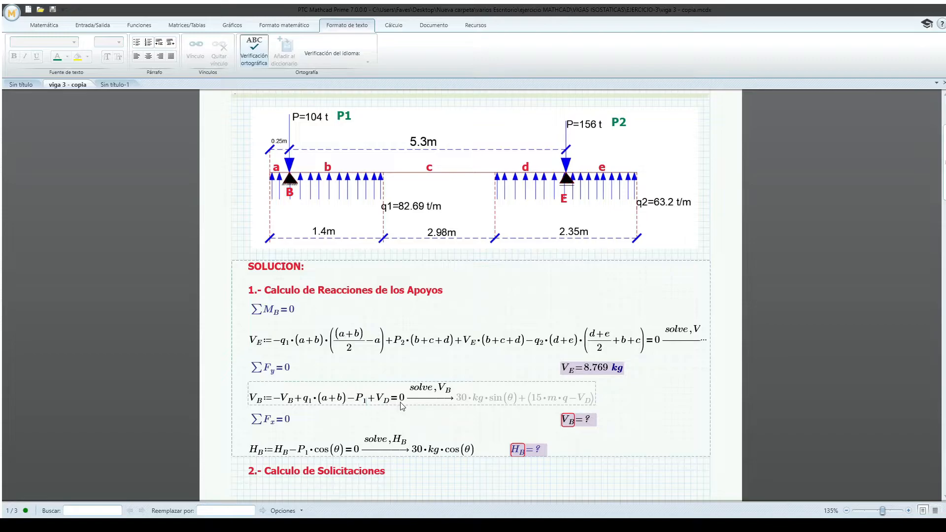
Step: Replace V_D with V_E in the V_B equation, append +q2·(d+e), and evaluate it
{"action": "key", "text": "BackSpace"}
{"action": "type", "text": "E"}
{"action": "type", "text": "+"}
{"action": "type", "text": "q.2"}
{"action": "type", "text": "*"}
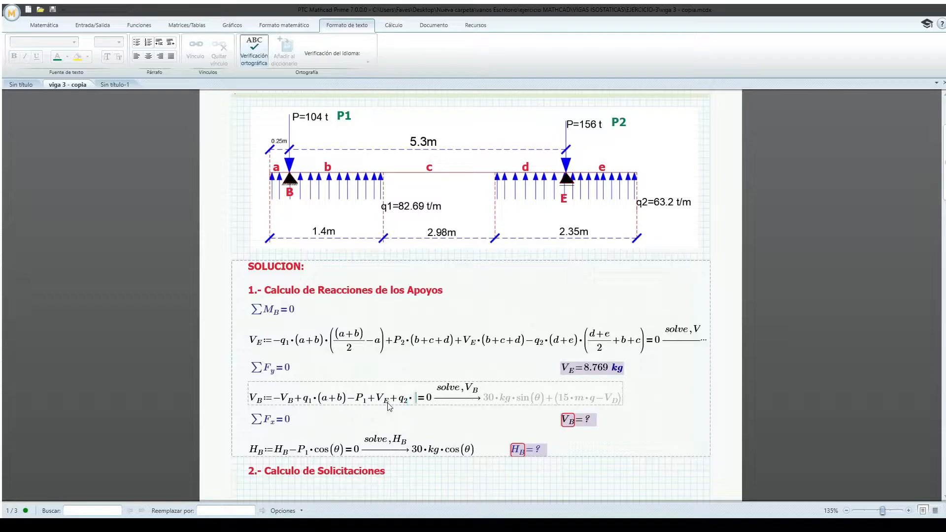
{"action": "type", "text": "(d+e"}
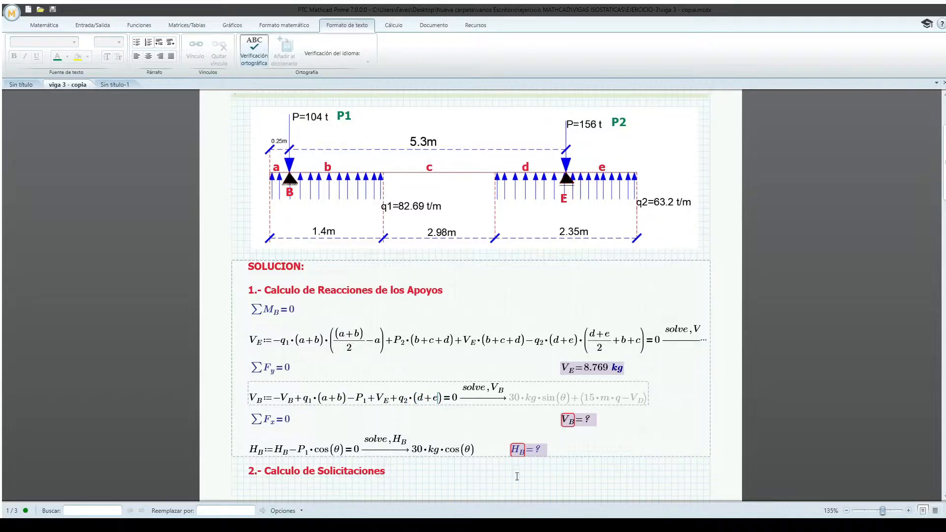
{"action": "left_click", "coordinate": [637, 472]}
Step: Set the distributed load q1 in the data section to 82.69 kg/m
{"action": "scroll", "coordinate": [288, 305], "scroll_direction": "up", "scroll_amount": 6}
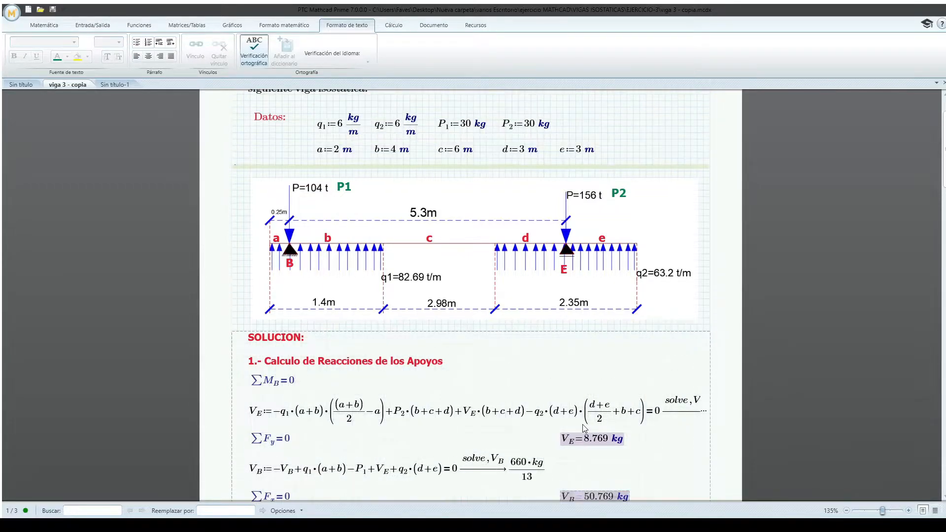
{"action": "left_click", "coordinate": [342, 196]}
{"action": "key", "text": "BackSpace"}
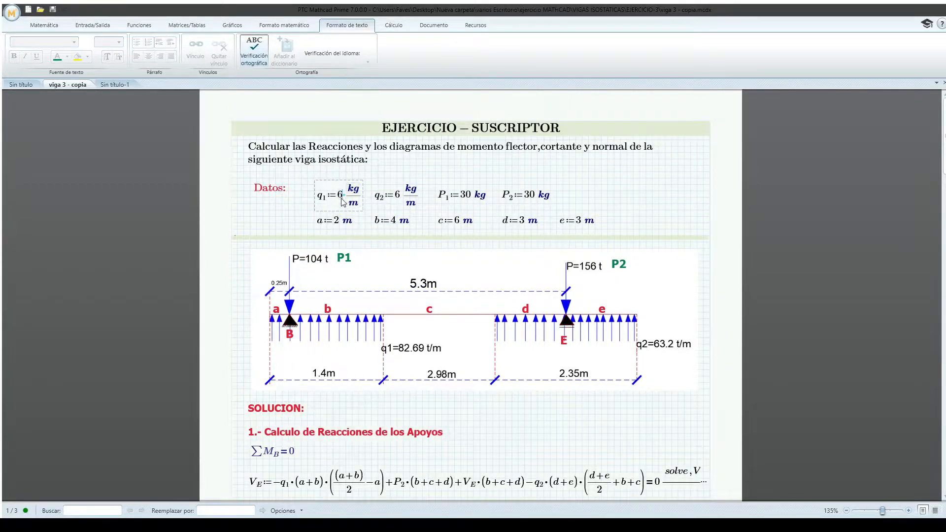
{"action": "type", "text": "5"}
{"action": "key", "text": "BackSpace"}
{"action": "type", "text": "82.69"}
Step: Shift the definitions following q1 and a to the right, and set q2 to 63.20 kg/m
{"action": "left_click", "coordinate": [416, 203]}
{"action": "left_click", "coordinate": [422, 205]}
{"action": "left_click_drag", "start_coordinate": [631, 222], "coordinate": [403, 194]}
{"action": "key", "text": "Right"}
{"action": "key", "text": "Right"}
{"action": "key", "text": "Right"}
{"action": "key", "text": "Left"}
{"action": "left_click", "coordinate": [422, 200]}
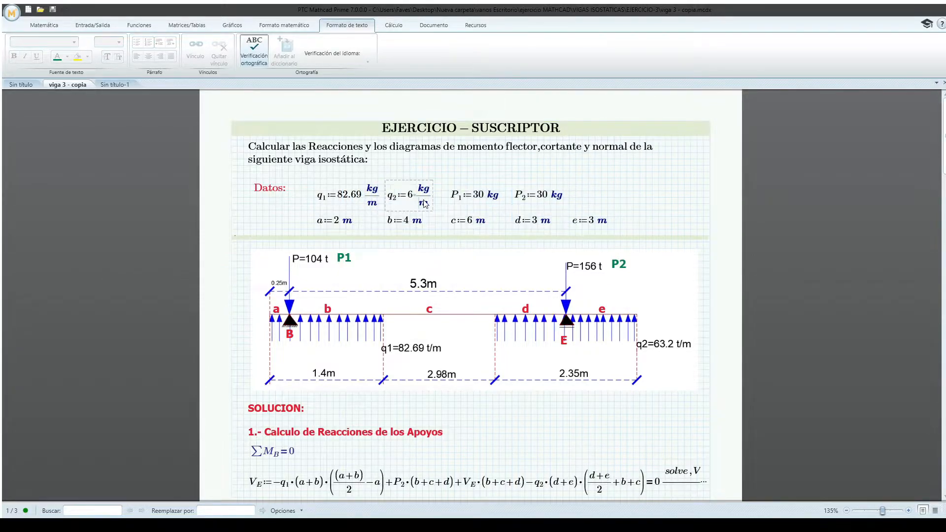
{"action": "type", "text": "3.20"}
Step: Shift the definitions following q2 and b to the right, and set P1 to 104 kg and P2 to 156 kg
{"action": "left_click_drag", "start_coordinate": [633, 199], "coordinate": [479, 220]}
{"action": "key", "text": "Right"}
{"action": "key", "text": "Right"}
{"action": "left_click", "coordinate": [497, 201]}
{"action": "key", "text": "BackSpace"}
{"action": "key", "text": "BackSpace"}
{"action": "type", "text": "104"}
{"action": "left_click", "coordinate": [560, 199]}
{"action": "key", "text": "BackSpace"}
{"action": "key", "text": "BackSpace"}
{"action": "type", "text": "156"}
Step: Set length a to 0.25 m and length b to 1.15 m
{"action": "left_click", "coordinate": [339, 221]}
{"action": "key", "text": "BackSpace"}
{"action": "type", "text": "0.25"}
{"action": "left_click", "coordinate": [408, 221]}
{"action": "key", "text": "BackSpace"}
{"action": "type", "text": "1.15"}
Step: Set length c to 2.98 m, d to 1.17 m and e to 1.18 m
{"action": "left_click", "coordinate": [473, 386]}
{"action": "left_click", "coordinate": [445, 444]}
{"action": "scroll", "coordinate": [446, 427], "scroll_direction": "down", "scroll_amount": 2}
{"action": "scroll", "coordinate": [445, 428], "scroll_direction": "up", "scroll_amount": 2}
{"action": "left_click", "coordinate": [485, 220]}
{"action": "key", "text": "BackSpace"}
{"action": "type", "text": "2.98"}
{"action": "left_click", "coordinate": [547, 222]}
{"action": "key", "text": "BackSpace"}
{"action": "type", "text": "1.17"}
{"action": "left_click", "coordinate": [610, 221]}
{"action": "key", "text": "BackSpace"}
{"action": "type", "text": "1.18"}
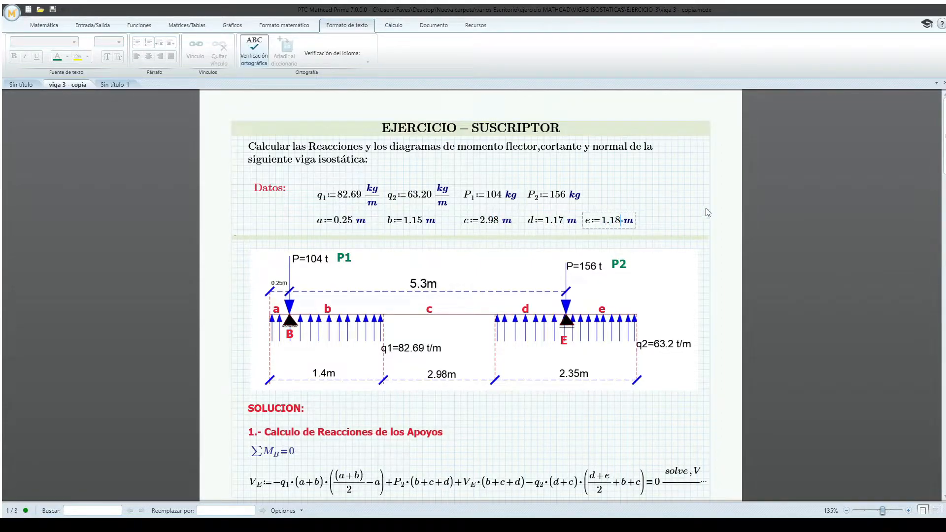
Step: Add −P2 after the q2·(d+e) term in the vertical-force equilibrium equation for V_B, outside the parentheses
{"action": "left_click", "coordinate": [694, 220]}
{"action": "scroll", "coordinate": [694, 219], "scroll_direction": "down", "scroll_amount": 3}
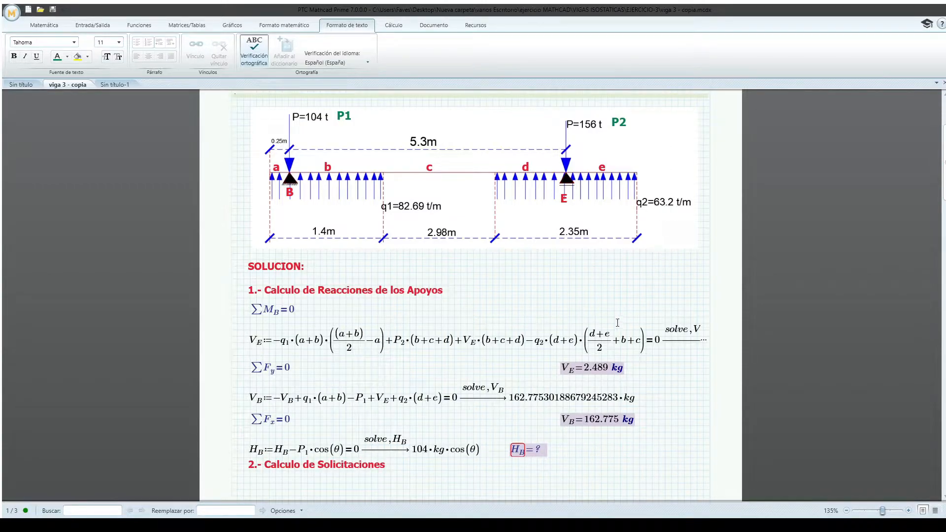
{"action": "scroll", "coordinate": [474, 405], "scroll_direction": "down", "scroll_amount": 1}
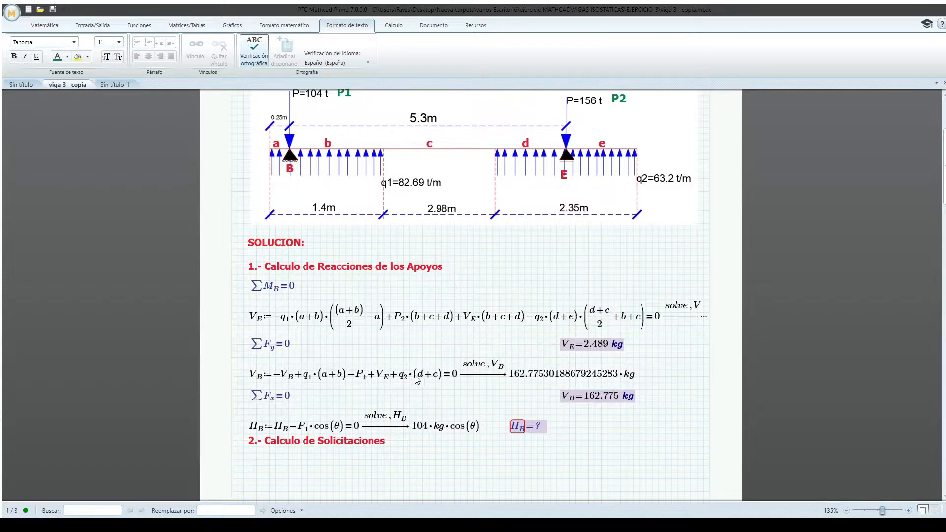
{"action": "scroll", "coordinate": [416, 380], "scroll_direction": "up", "scroll_amount": 2}
{"action": "scroll", "coordinate": [438, 399], "scroll_direction": "down", "scroll_amount": 1}
{"action": "left_click", "coordinate": [442, 406]}
{"action": "left_click_drag", "start_coordinate": [441, 402], "coordinate": [436, 397]}
{"action": "type", "text": "-P"}
{"action": "key", "text": "ctrl+minus"}
{"action": "type", "text": "2"}
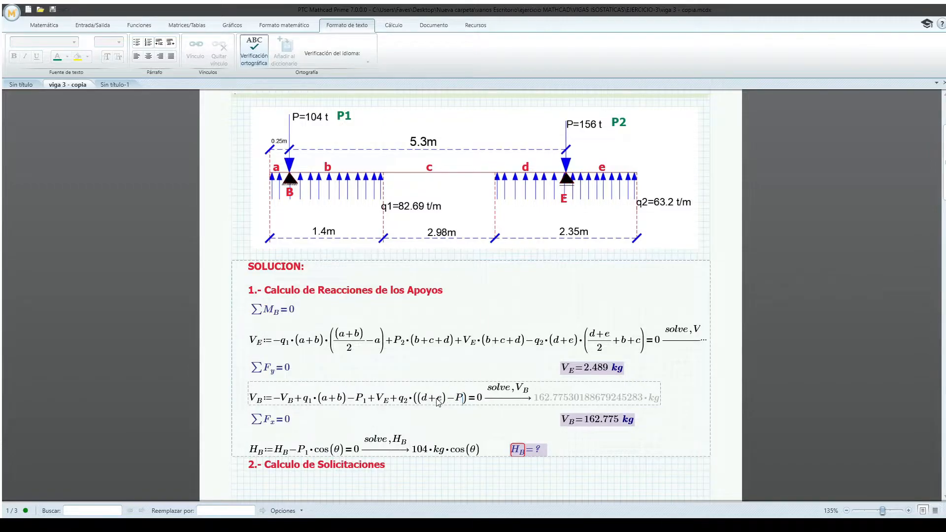
{"action": "left_click", "coordinate": [640, 479]}
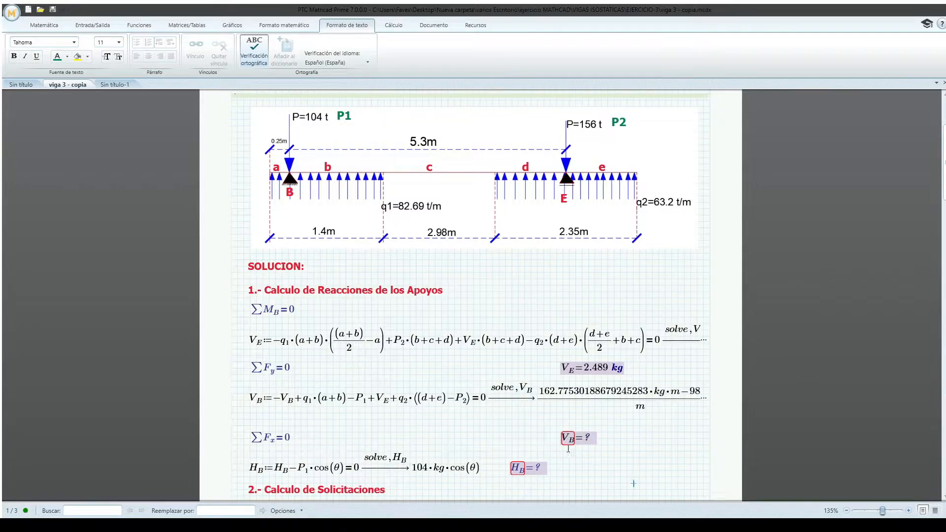
{"action": "left_click", "coordinate": [470, 402]}
{"action": "key", "text": "BackSpace"}
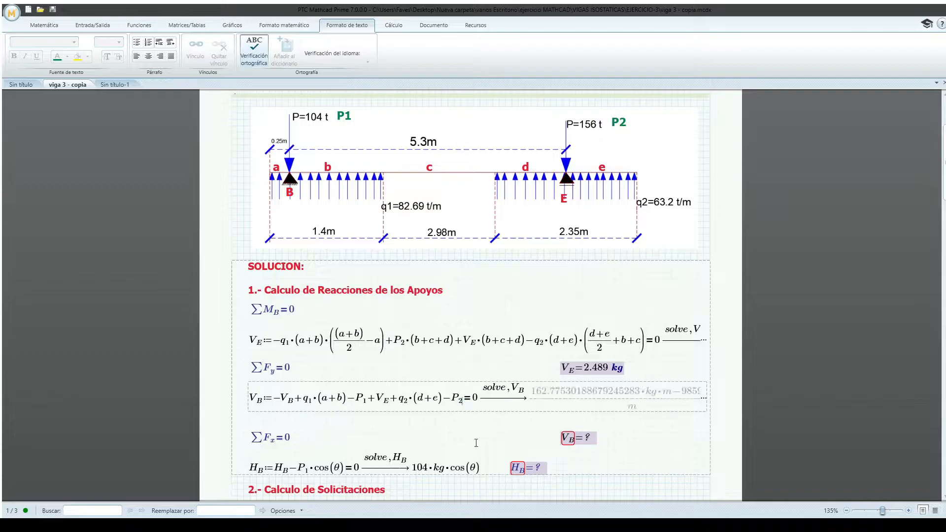
{"action": "left_click", "coordinate": [475, 441]}
{"action": "left_click", "coordinate": [589, 467]}
Step: Change the sign in front of V_E to minus in the V_B equation
{"action": "left_click", "coordinate": [454, 408]}
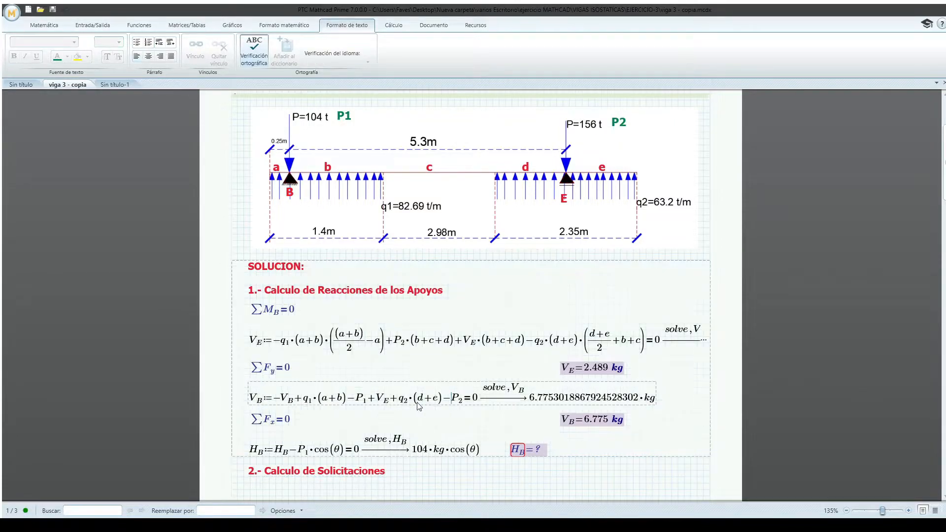
{"action": "left_click", "coordinate": [373, 402]}
{"action": "key", "text": "BackSpace"}
{"action": "type", "text": "-"}
{"action": "left_click", "coordinate": [557, 477]}
{"action": "left_click", "coordinate": [613, 427]}
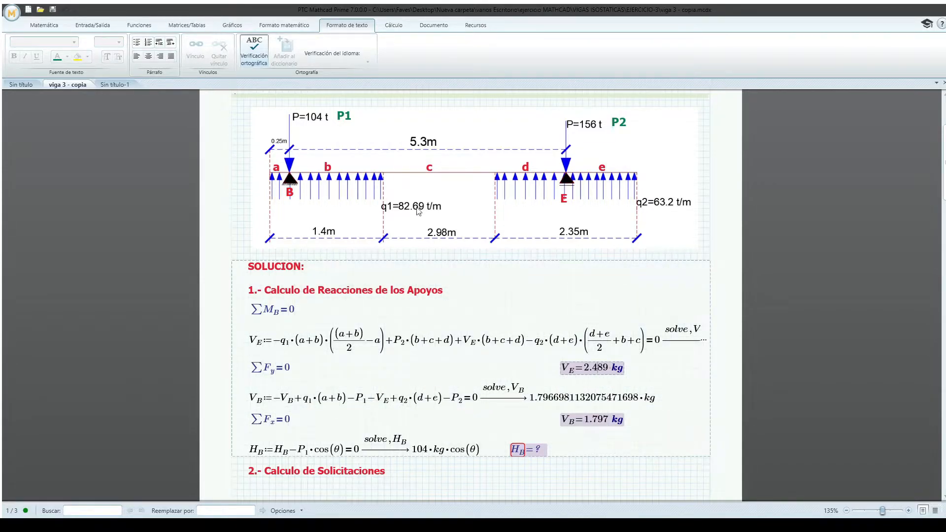
Step: Delete the H_B equation and its result below the ΣFx=0 heading
{"action": "left_click_drag", "start_coordinate": [625, 457], "coordinate": [581, 462]}
{"action": "scroll", "coordinate": [581, 462], "scroll_direction": "down", "scroll_amount": 2}
{"action": "left_click", "coordinate": [559, 403]}
{"action": "left_click_drag", "start_coordinate": [559, 403], "coordinate": [288, 406]}
{"action": "key", "text": "Delete"}
{"action": "left_click_drag", "start_coordinate": [298, 374], "coordinate": [290, 395]}
{"action": "left_click", "coordinate": [278, 389]}
{"action": "key", "text": "BackSpace"}
{"action": "left_click", "coordinate": [531, 424]}
Step: Remove the blank space below the "2.- Calculo de Solicitaciones" heading so the M(x) and Q(x) definitions move up beneath it
{"action": "scroll", "coordinate": [550, 419], "scroll_direction": "up", "scroll_amount": 2}
{"action": "scroll", "coordinate": [550, 419], "scroll_direction": "up", "scroll_amount": 3}
{"action": "scroll", "coordinate": [566, 416], "scroll_direction": "down", "scroll_amount": 6}
{"action": "scroll", "coordinate": [565, 437], "scroll_direction": "up", "scroll_amount": 2}
{"action": "scroll", "coordinate": [570, 437], "scroll_direction": "up", "scroll_amount": 1}
{"action": "scroll", "coordinate": [569, 436], "scroll_direction": "down", "scroll_amount": 20}
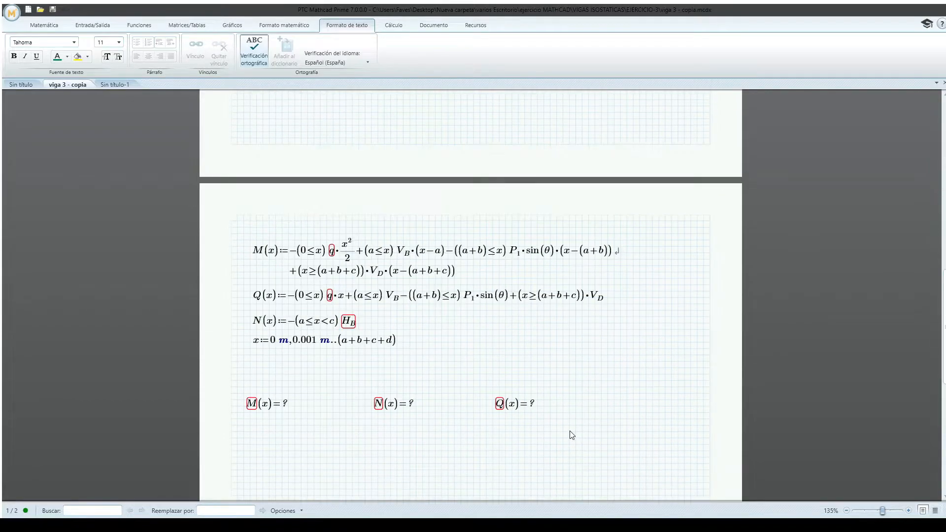
{"action": "scroll", "coordinate": [359, 295], "scroll_direction": "up", "scroll_amount": 12}
{"action": "left_click", "coordinate": [247, 272]}
{"action": "key", "text": "Delete"}
{"action": "key", "text": "Delete"}
{"action": "key", "text": "Delete"}
{"action": "key", "text": "Delete"}
{"action": "key", "text": "Delete"}
{"action": "key", "text": "Delete"}
{"action": "key", "text": "Delete"}
{"action": "key", "text": "Delete"}
{"action": "key", "text": "Delete"}
{"action": "key", "text": "Delete"}
{"action": "key", "text": "Delete"}
{"action": "key", "text": "Delete"}
{"action": "key", "text": "Delete"}
{"action": "key", "text": "Delete"}
{"action": "key", "text": "Delete"}
{"action": "key", "text": "Delete"}
{"action": "key", "text": "Delete"}
{"action": "key", "text": "Delete"}
{"action": "key", "text": "Delete"}
{"action": "key", "text": "Delete"}
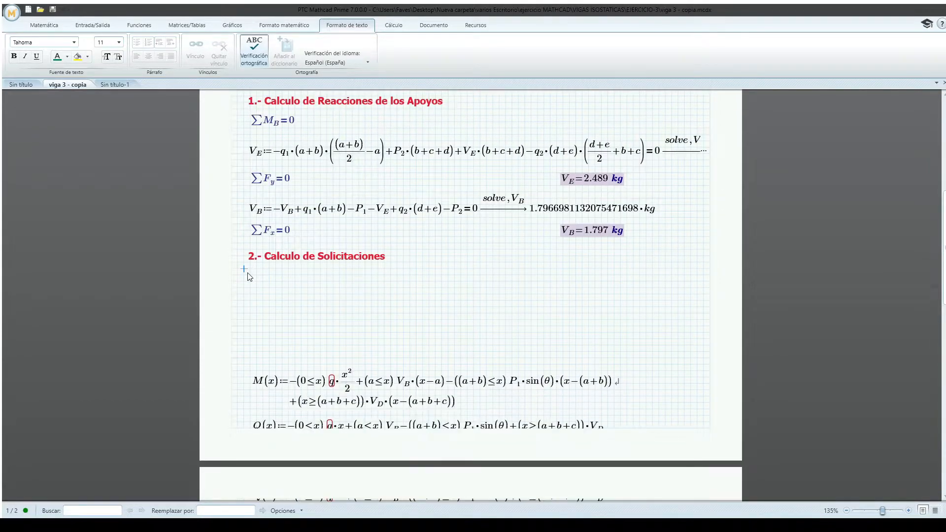
{"action": "key", "text": "Delete"}
{"action": "key", "text": "Delete"}
{"action": "key", "text": "Delete"}
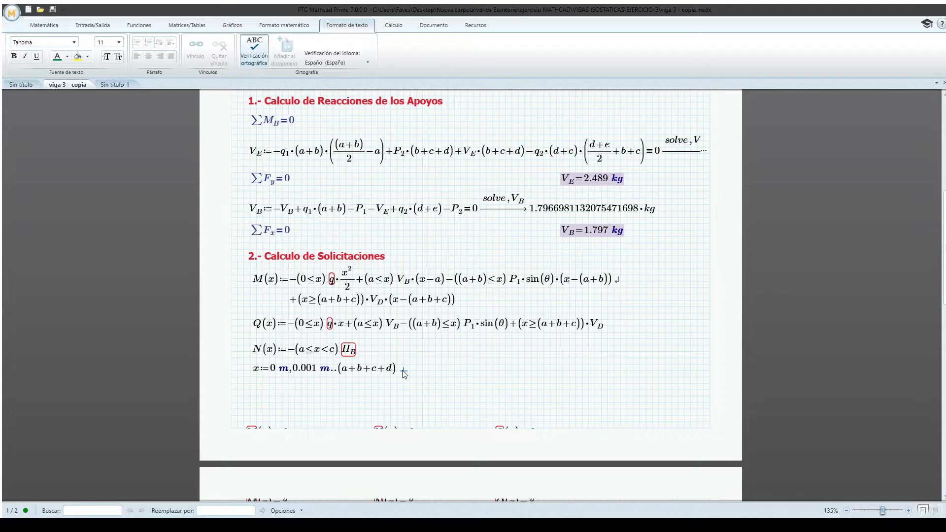
Step: Delete the normal force definition N(x) from the Solicitaciones section
{"action": "left_click", "coordinate": [306, 358]}
{"action": "key", "text": "Delete"}
{"action": "scroll", "coordinate": [355, 357], "scroll_direction": "up", "scroll_amount": 1}
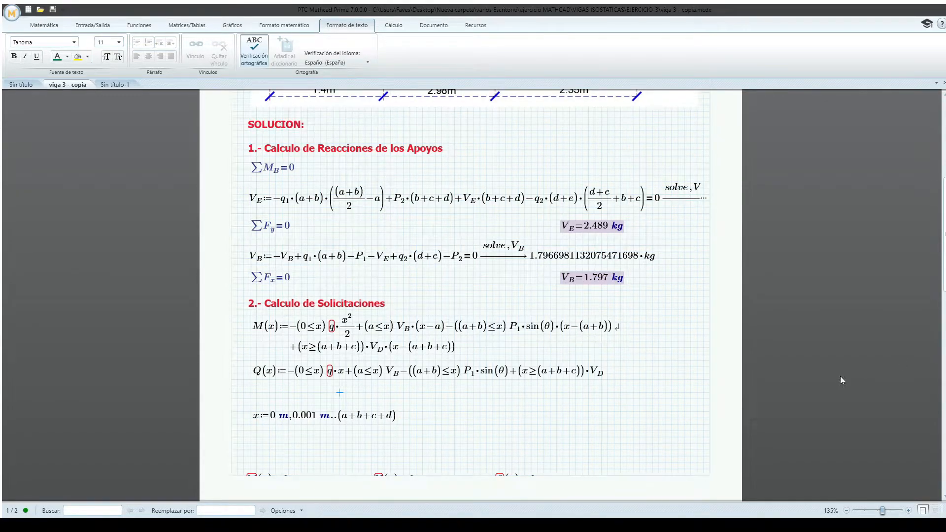
Step: Clear the whole right-hand side of the bending moment definition M(x)
{"action": "left_click", "coordinate": [682, 352]}
{"action": "scroll", "coordinate": [591, 285], "scroll_direction": "up", "scroll_amount": 5}
{"action": "scroll", "coordinate": [586, 276], "scroll_direction": "down", "scroll_amount": 3}
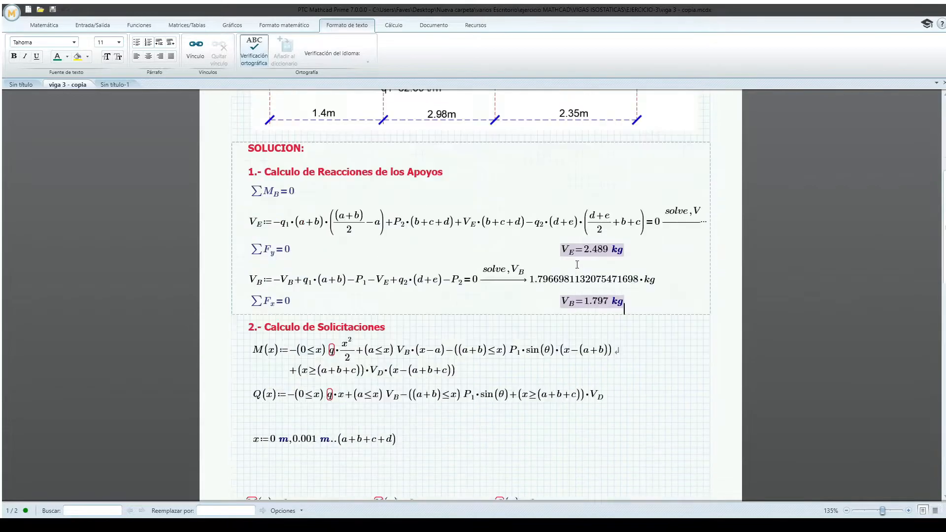
{"action": "scroll", "coordinate": [576, 264], "scroll_direction": "down", "scroll_amount": 3}
{"action": "left_click", "coordinate": [301, 279]}
{"action": "left_click_drag", "start_coordinate": [302, 281], "coordinate": [295, 281]}
{"action": "key", "text": "Delete"}
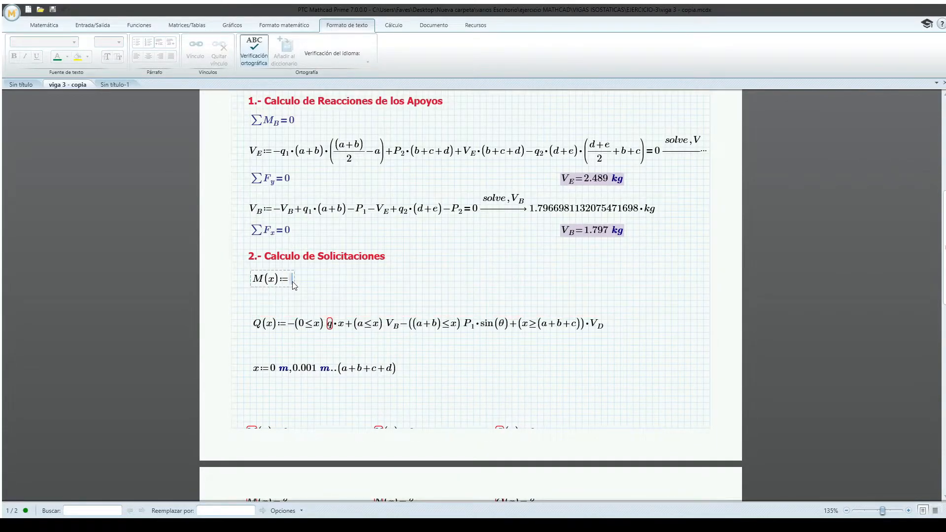
Step: Enter (a+b≥x≥0)·q1·x²/2 as the first term of M(x)
{"action": "type", "text": "(a+b"}
{"action": "left_click", "coordinate": [46, 25]}
{"action": "left_click", "coordinate": [240, 48]}
{"action": "type", "text": "x"}
{"action": "key", "text": "ctrl+0"}
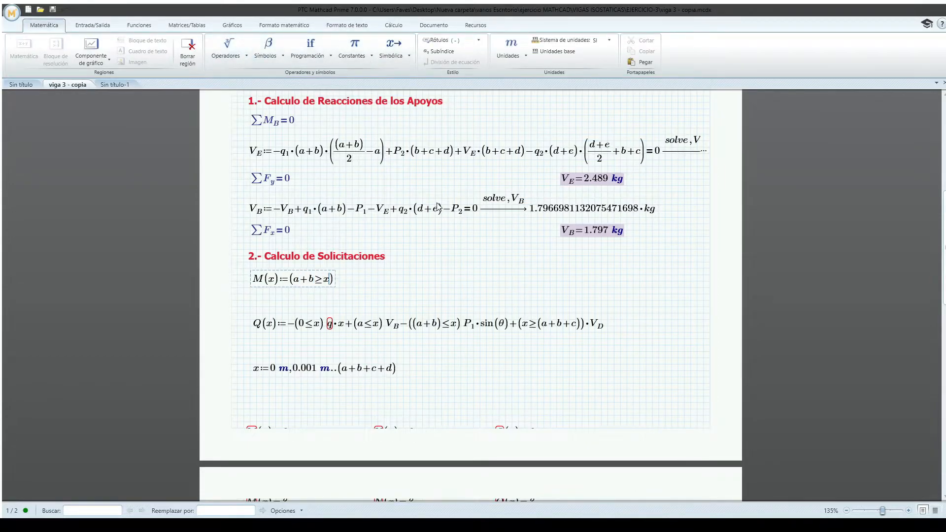
{"action": "type", "text": "0"}
{"action": "type", "text": ")*q"}
{"action": "key", "text": "ctrl+minus"}
{"action": "type", "text": "1*"}
{"action": "type", "text": "x^2"}
{"action": "key", "text": "Right"}
{"action": "type", "text": "/2"}
{"action": "key", "text": "Right"}
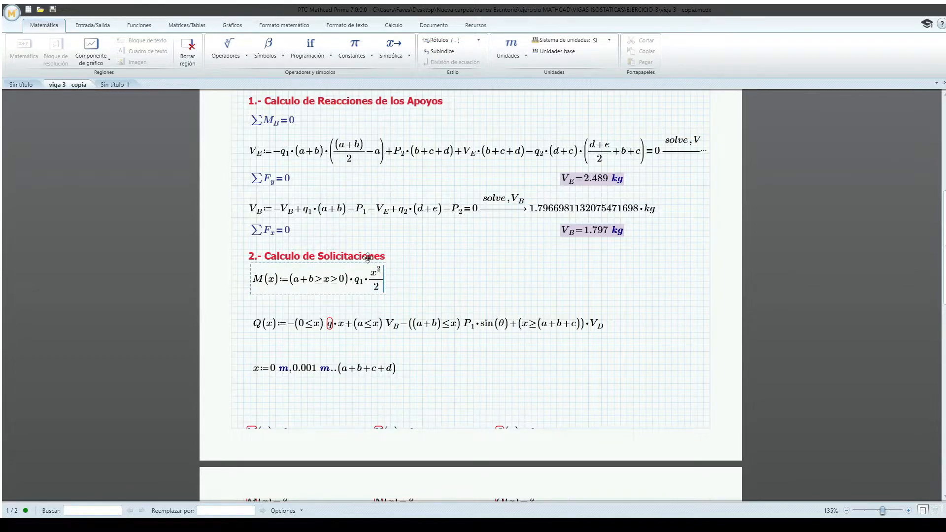
Step: Subtract the point load term (x≥a)·P1·(x−a) in M(x)
{"action": "type", "text": "-(x"}
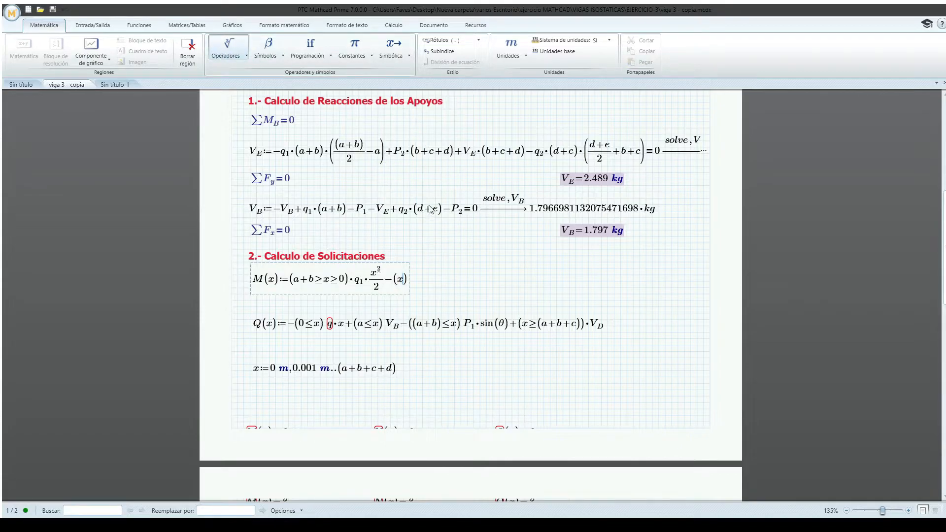
{"action": "key", "text": "ctrl+0"}
{"action": "type", "text": "a)*"}
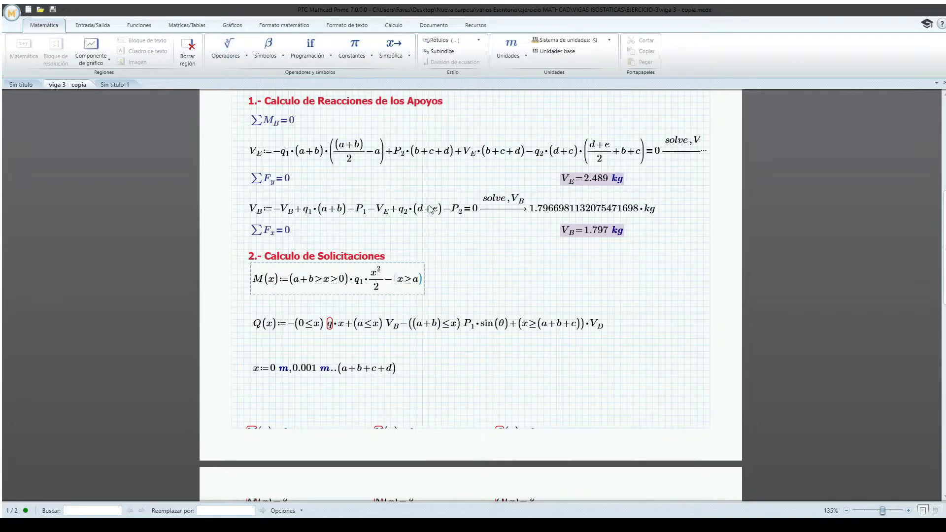
{"action": "type", "text": "P.1"}
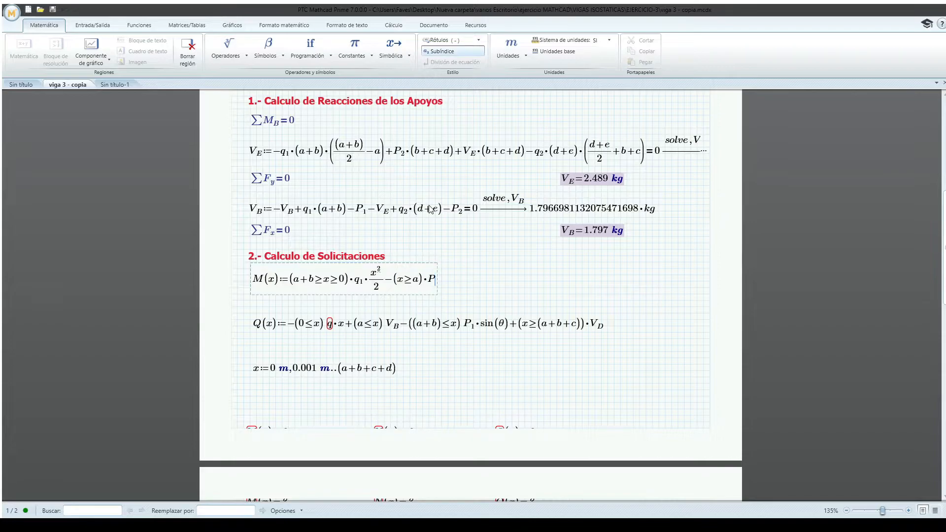
{"action": "scroll", "coordinate": [433, 302], "scroll_direction": "up", "scroll_amount": 1}
{"action": "scroll", "coordinate": [434, 302], "scroll_direction": "up", "scroll_amount": 6}
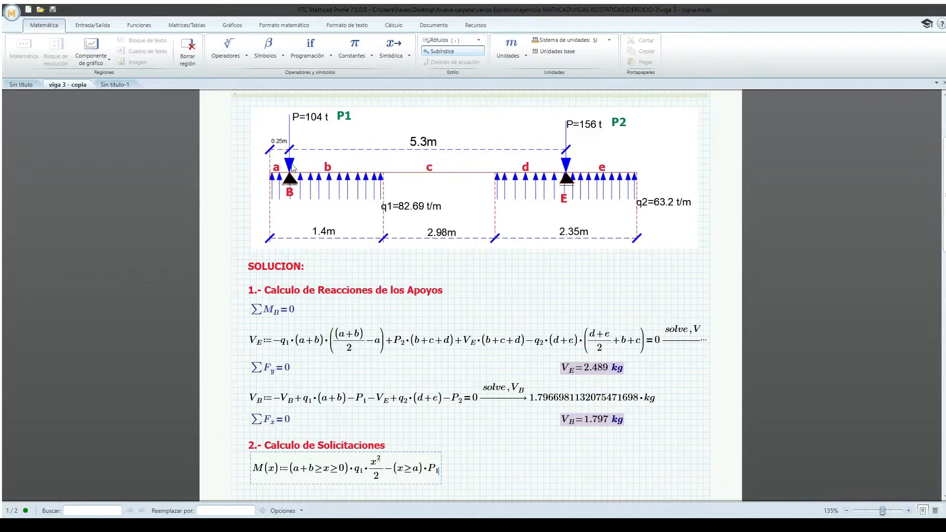
{"action": "type", "text": "*"}
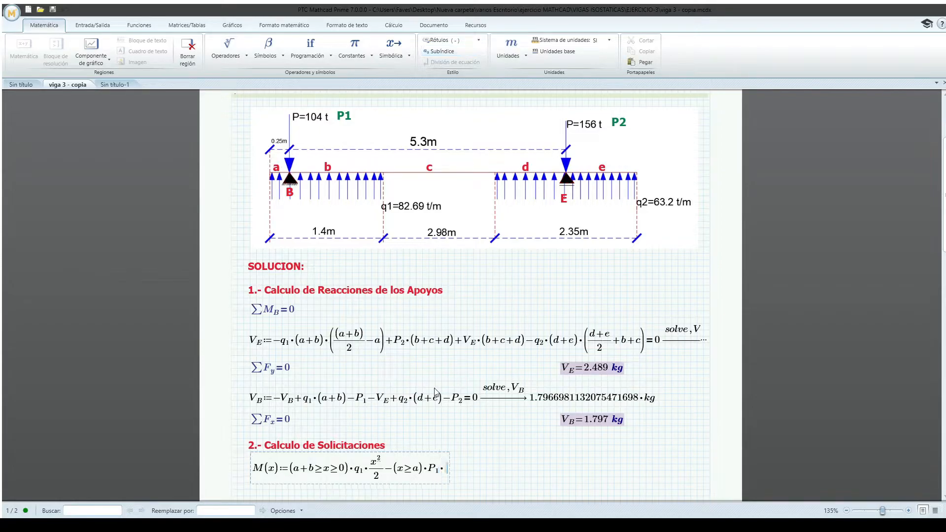
{"action": "type", "text": "(x-a"}
Step: Subtract a copy of the P1 term in M(x), with P1 replaced by V_B to give (x≥a)·V_B·(x−a)
{"action": "left_click", "coordinate": [400, 473]}
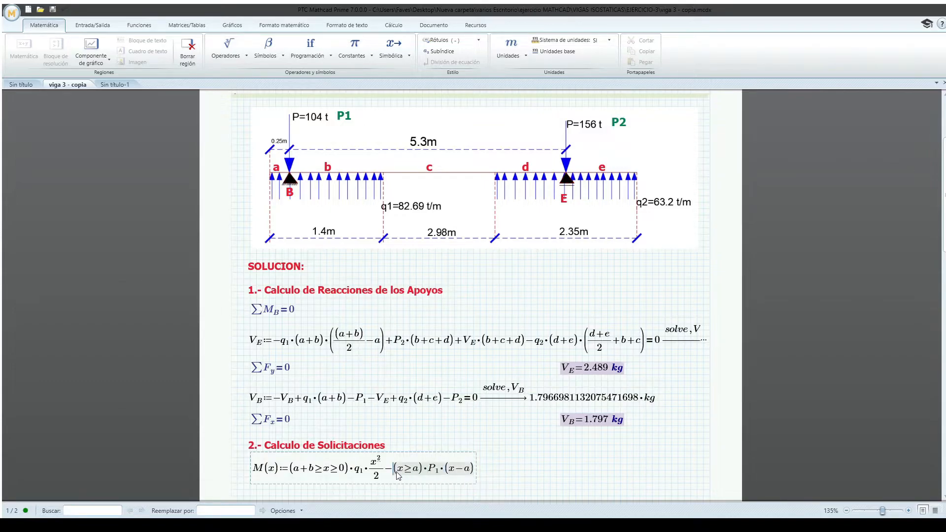
{"action": "left_click", "coordinate": [476, 470]}
{"action": "type", "text": "-"}
{"action": "type", "text": "(x≥a)•P₁•(x−a)"}
{"action": "left_click", "coordinate": [529, 472]}
{"action": "key", "text": "BackSpace"}
{"action": "key", "text": "BackSpace"}
{"action": "type", "text": "V.B"}
{"action": "left_click", "coordinate": [567, 471]}
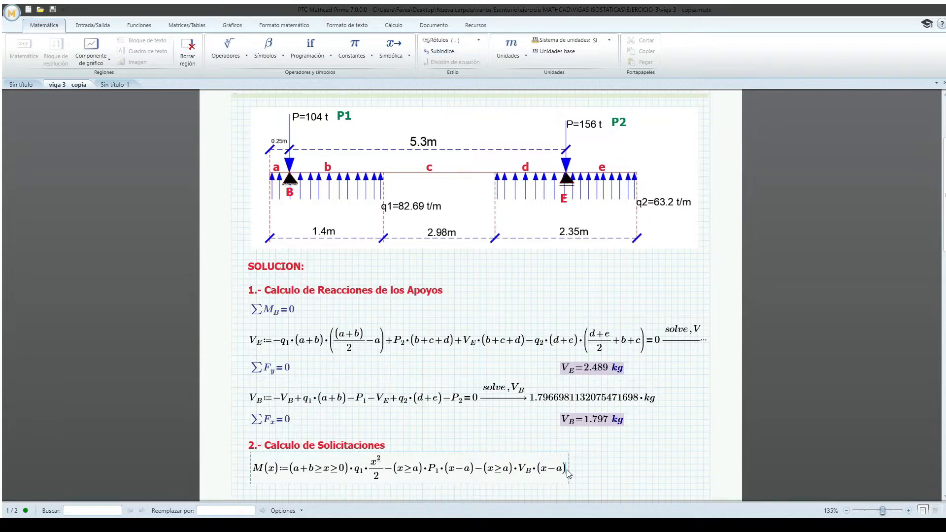
Step: Add the term (x≥a+b)·q1·(a+b)·(x−(a+b)/2) to M(x)
{"action": "type", "text": "+(x"}
{"action": "key", "text": "ctrl+0"}
{"action": "type", "text": "a+b"}
{"action": "type", "text": "*q.1"}
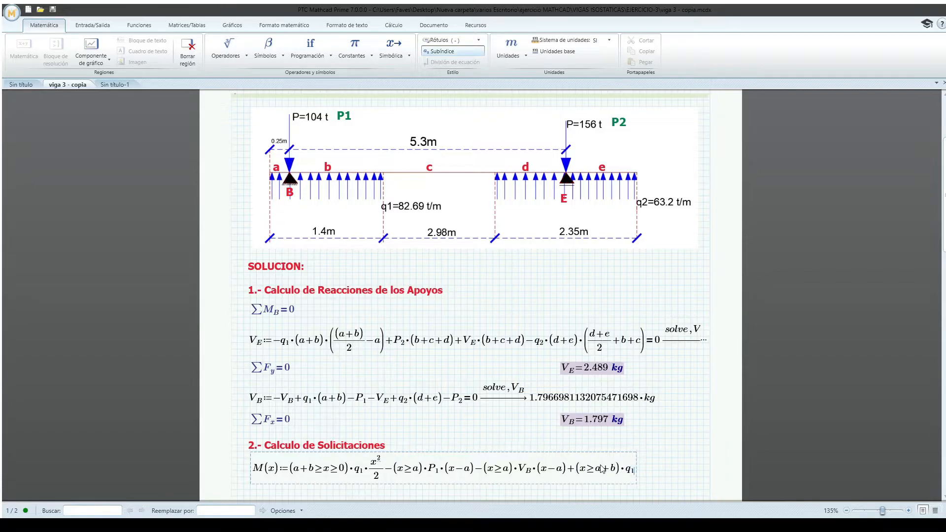
{"action": "type", "text": "*"}
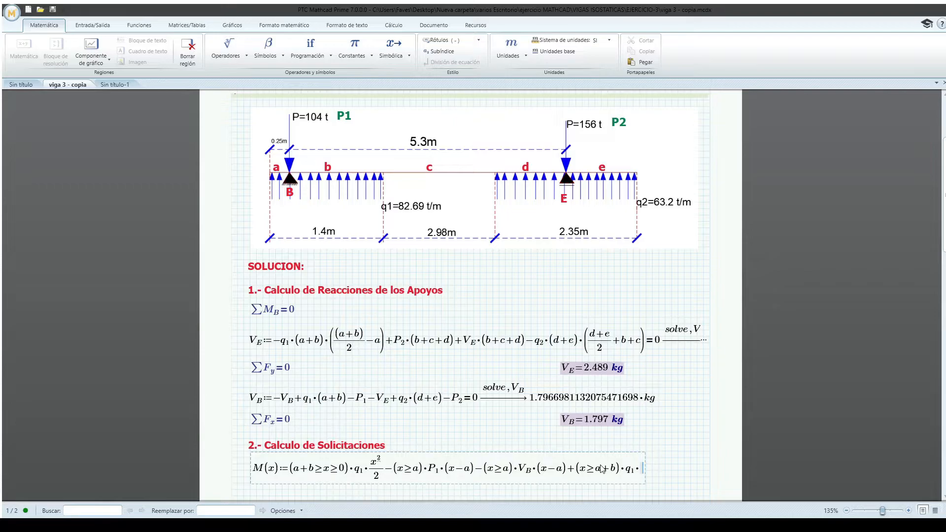
{"action": "type", "text": "/"}
{"action": "key", "text": "BackSpace"}
{"action": "type", "text": "(a+b"}
{"action": "type", "text": ")*"}
{"action": "type", "text": "("}
{"action": "key", "text": "BackSpace"}
{"action": "type", "text": "x-/(a+b)·(x−(a+)/"}
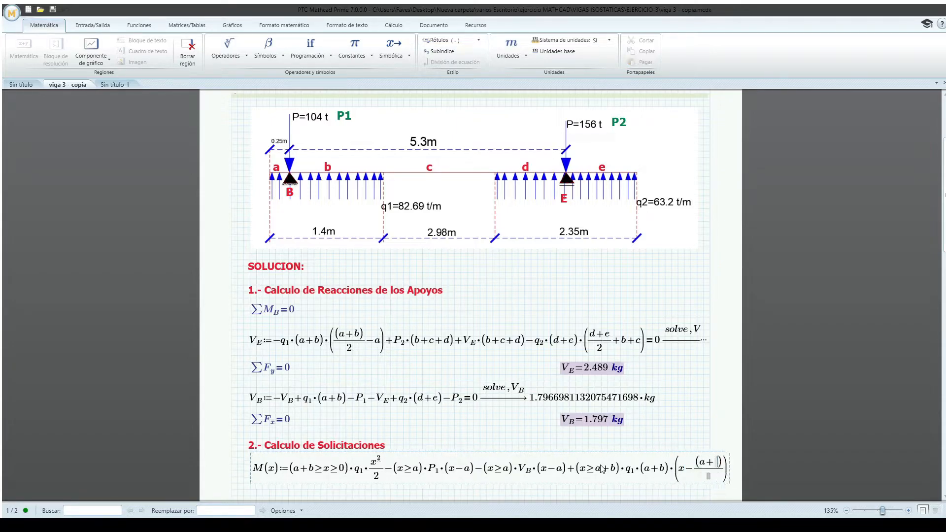
{"action": "key", "text": "Down"}
{"action": "type", "text": "2"}
{"action": "key", "text": "Right"}
{"action": "key", "text": "Right"}
Step: Add the q2 load term to M(x), with condition (x≥a+b+c), factor q2 and a fraction whose numerator starts with x−(a+b
{"action": "type", "text": "+"}
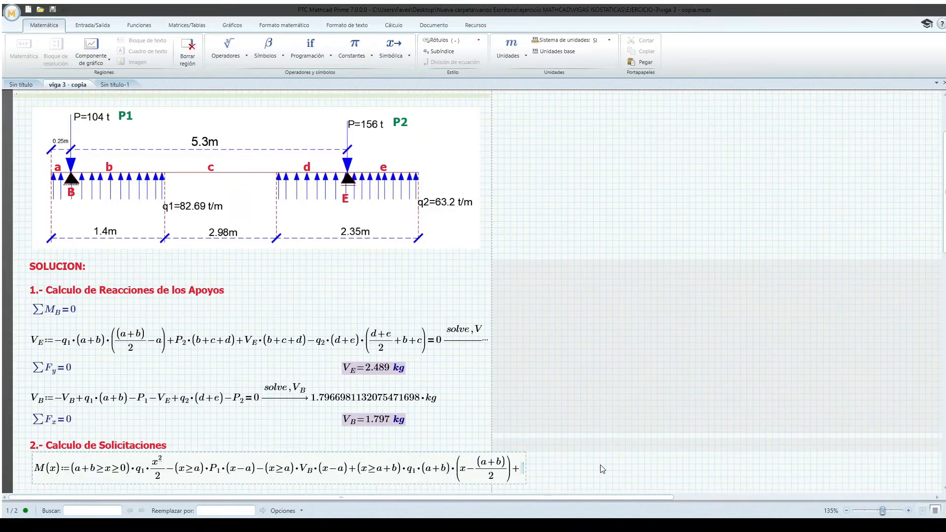
{"action": "type", "text": "(x"}
{"action": "key", "text": "ctrl+0"}
{"action": "type", "text": "a+b+c"}
{"action": "key", "text": "Right"}
{"action": "type", "text": "*q."}
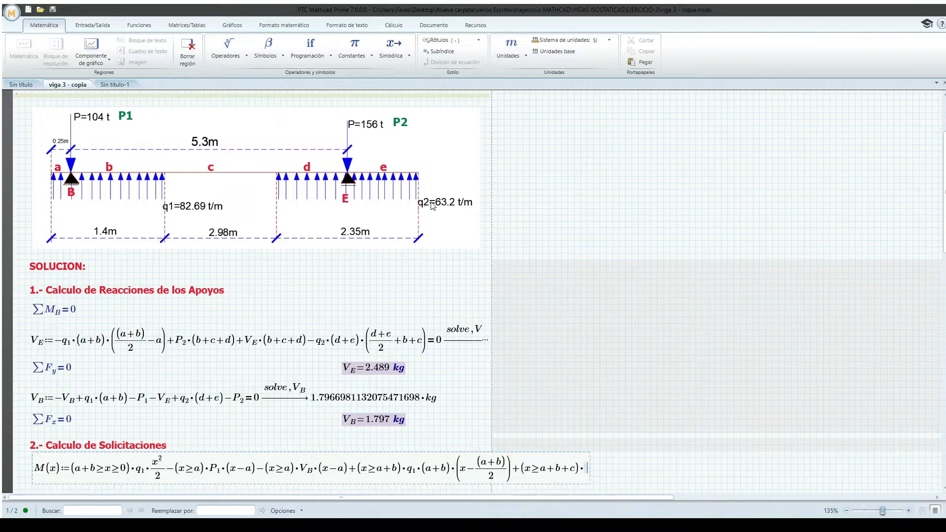
{"action": "type", "text": "2*"}
{"action": "type", "text": "("}
{"action": "type", "text": "x-(a+b+"}
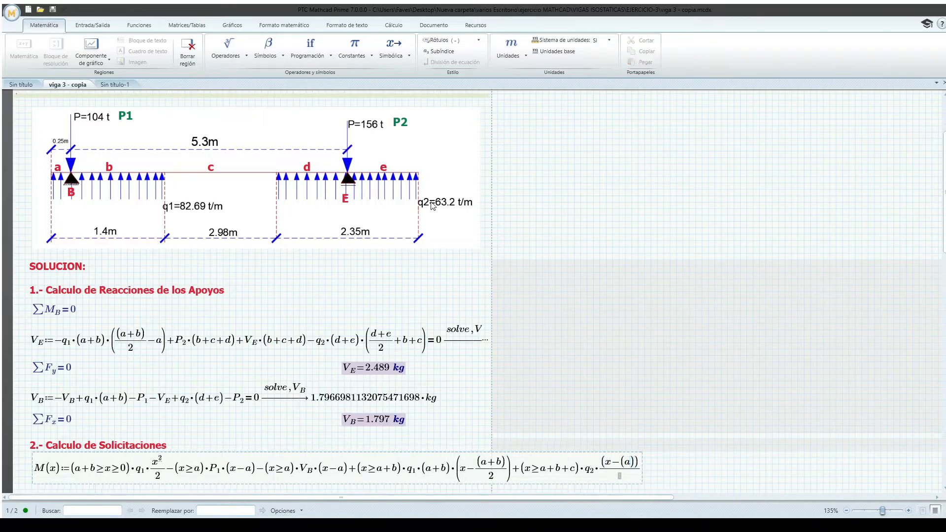